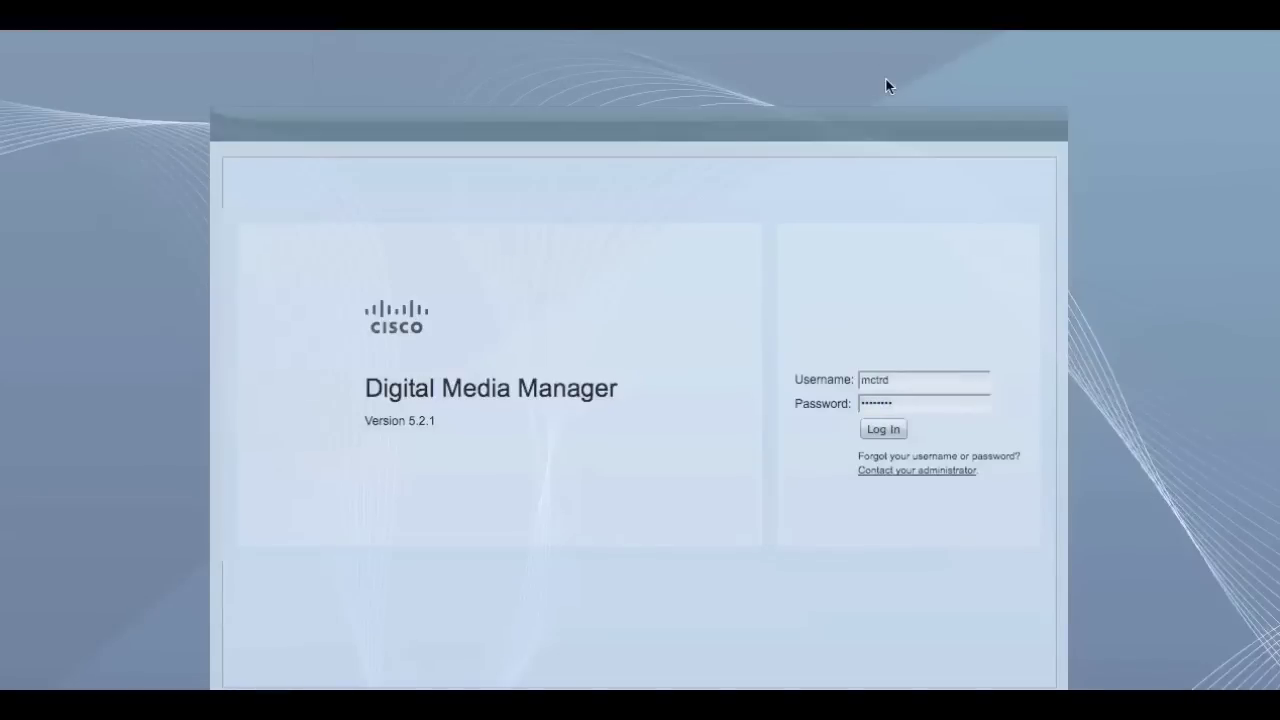
Log in to Cisco Digital Media Manager with the account credentials.
{"action": "left_click", "coordinate": [881, 431]}
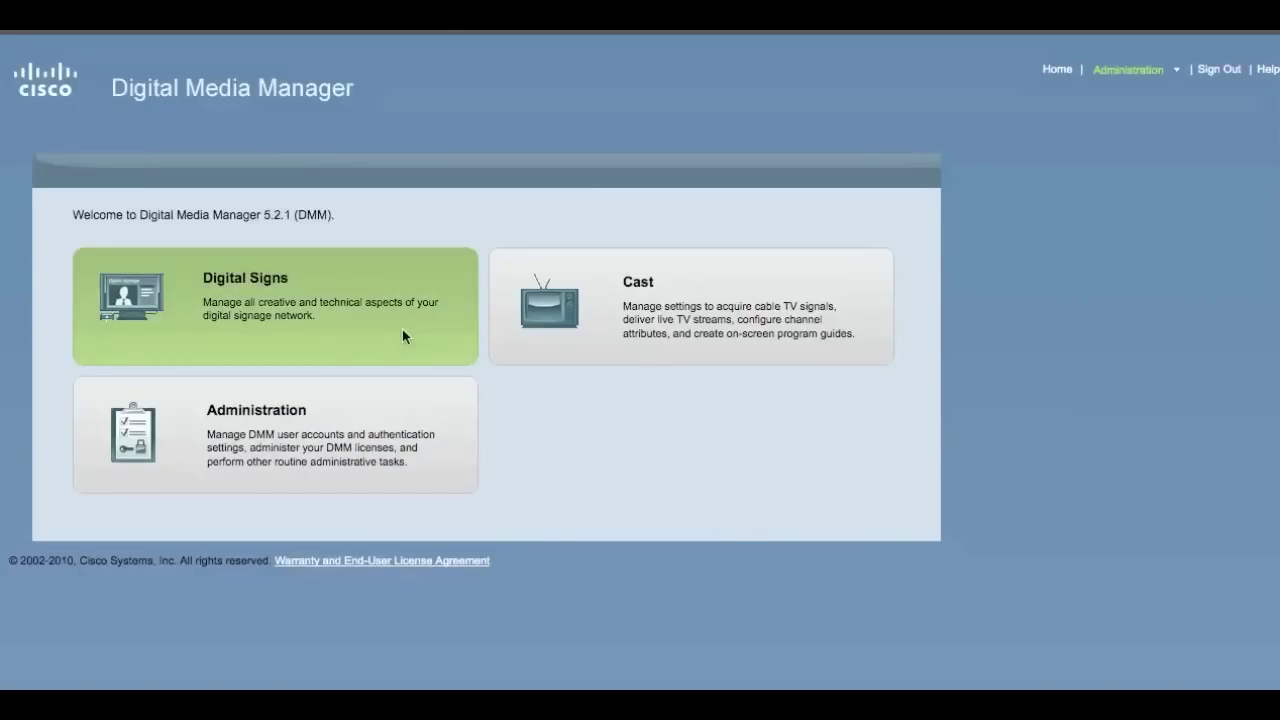
Go through Digital Signs to the Media Library's Media category listing four images.
{"action": "left_click", "coordinate": [404, 336]}
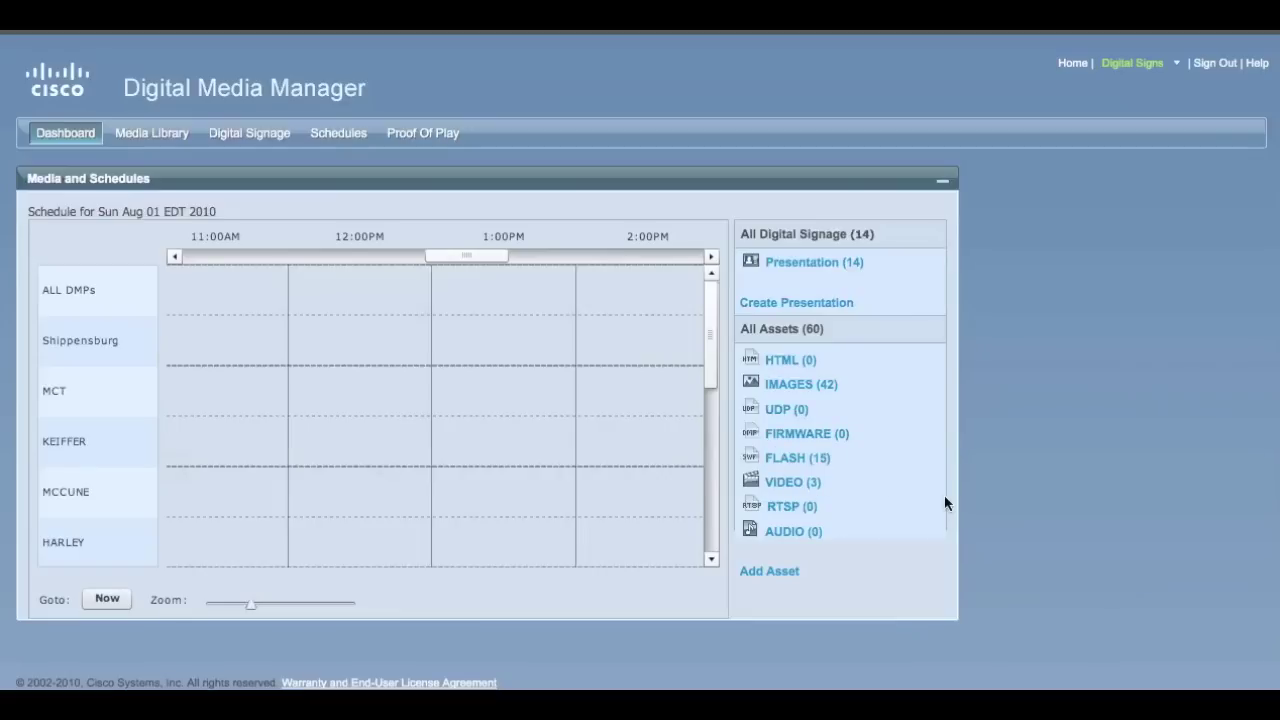
{"action": "left_click", "coordinate": [148, 138]}
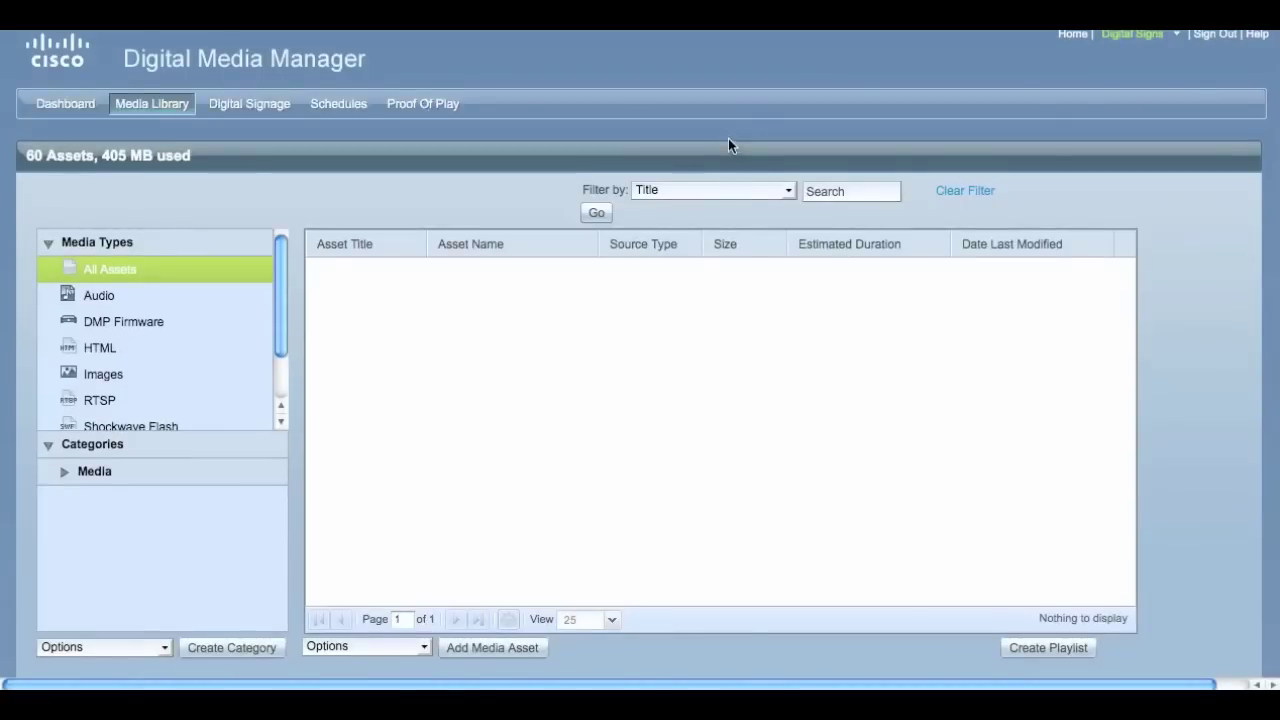
{"action": "left_click", "coordinate": [106, 476]}
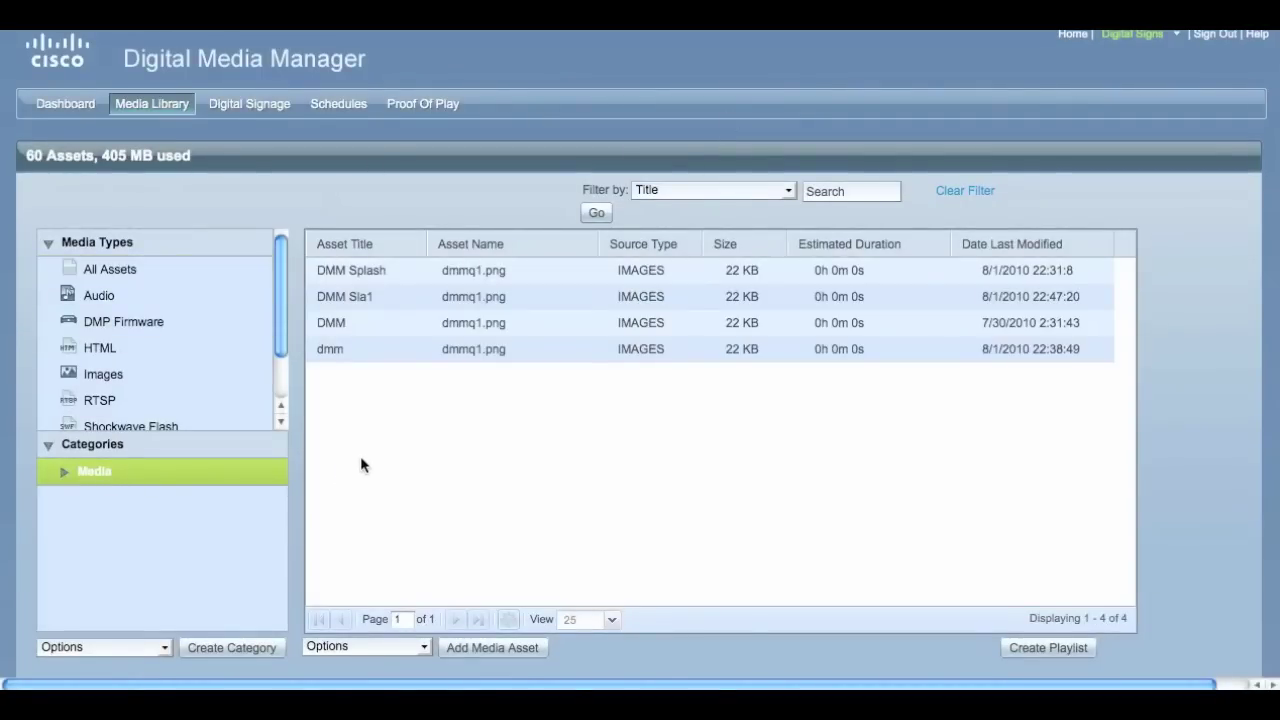
Upload the local file dmmq1.png as a new Media asset titled 't1'.
{"action": "left_click", "coordinate": [486, 647]}
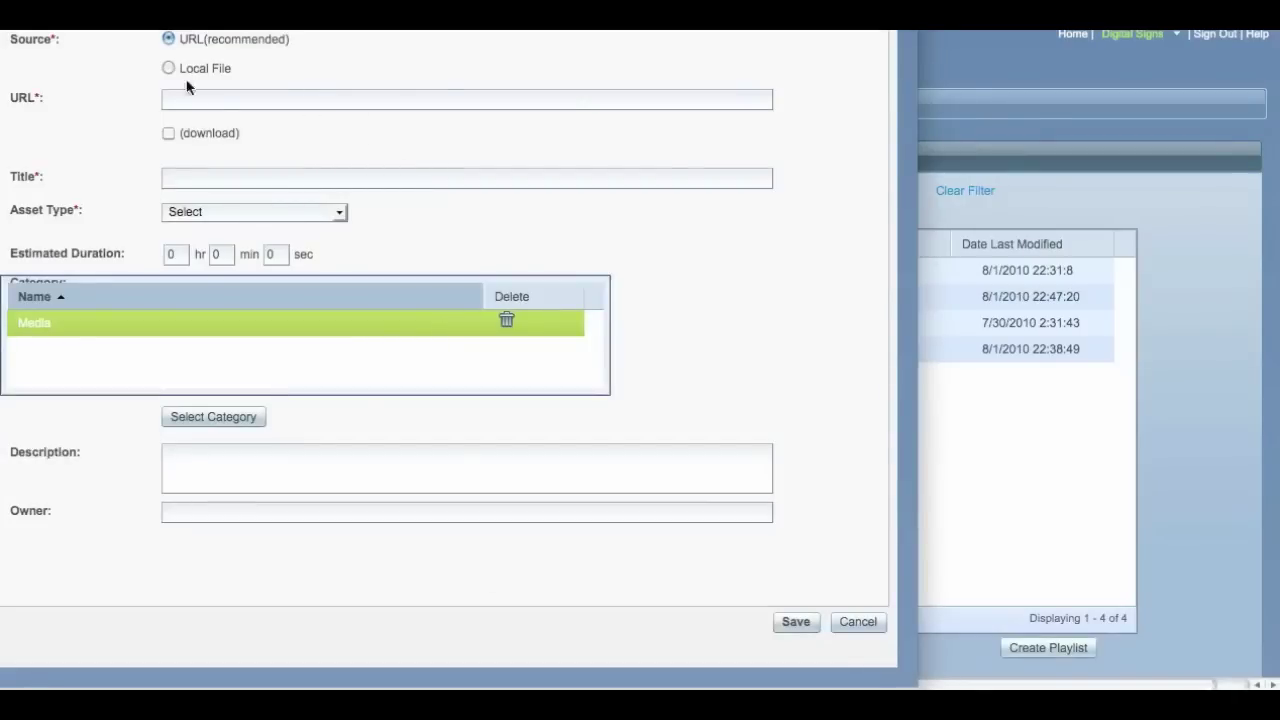
{"action": "left_click", "coordinate": [168, 68]}
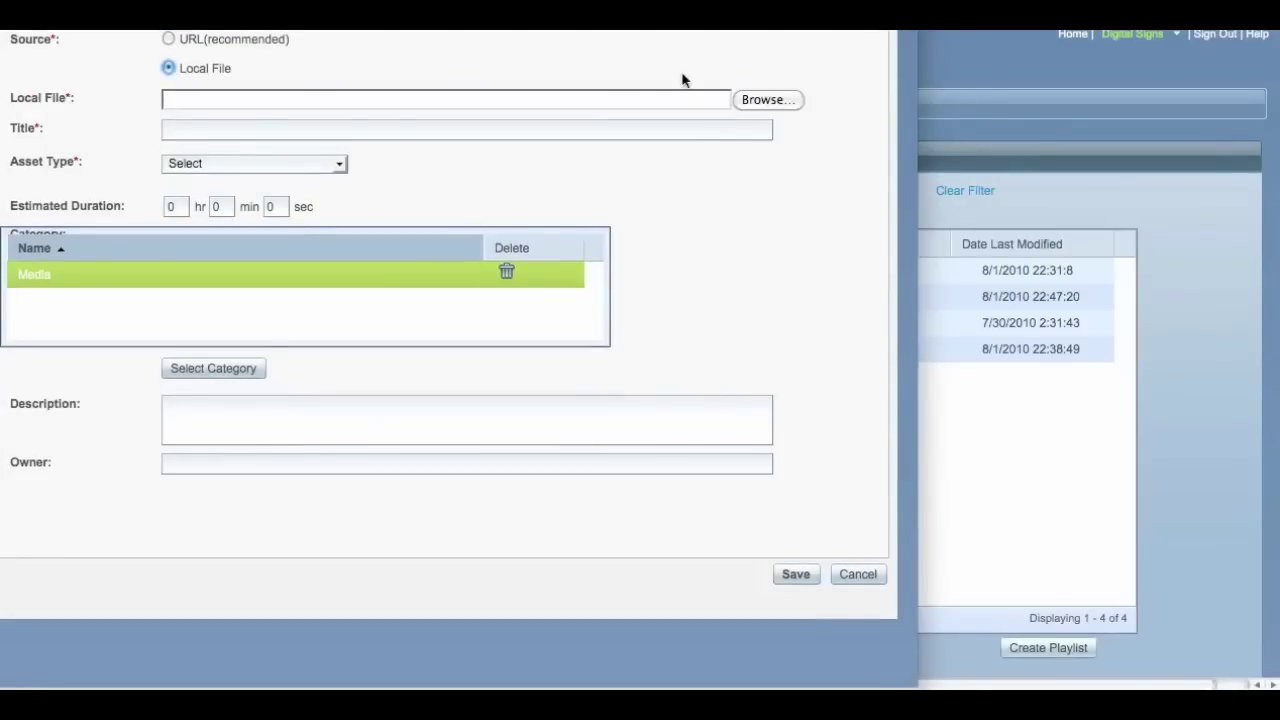
{"action": "left_click", "coordinate": [794, 104]}
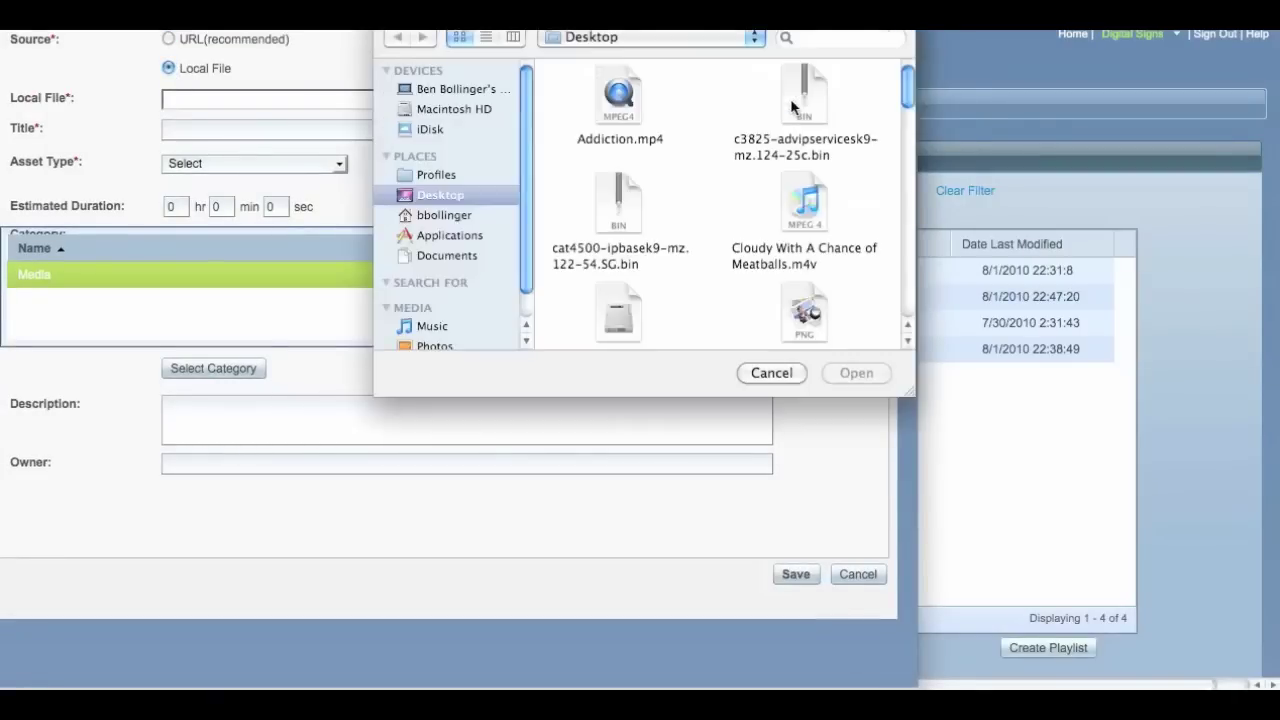
{"action": "left_click", "coordinate": [805, 313]}
{"action": "left_click", "coordinate": [856, 373]}
{"action": "left_click", "coordinate": [352, 134]}
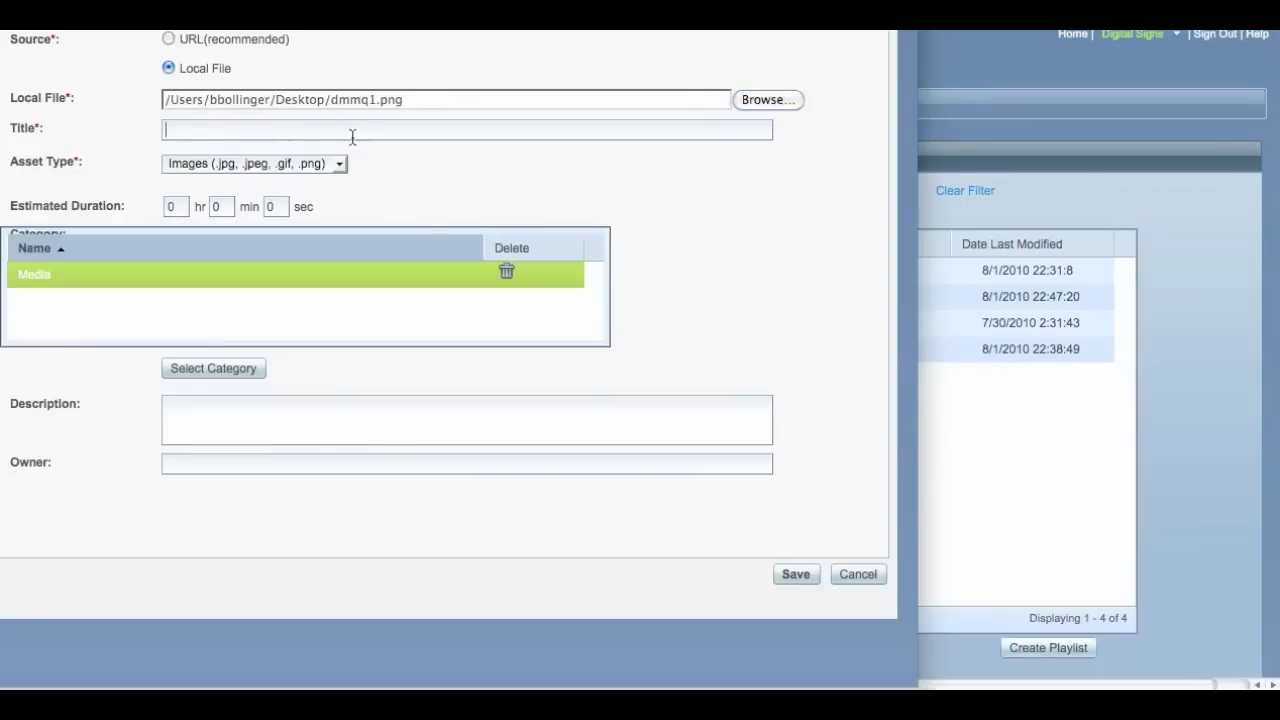
{"action": "type", "text": "t"}
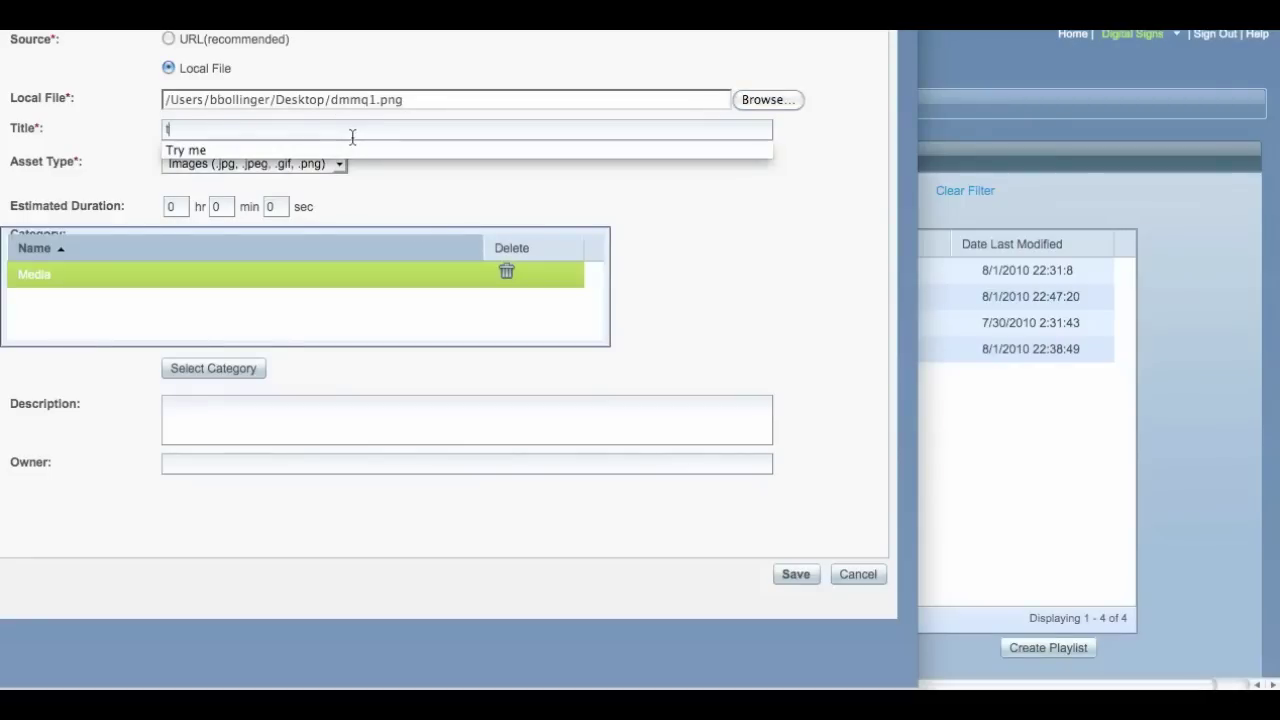
{"action": "type", "text": "1"}
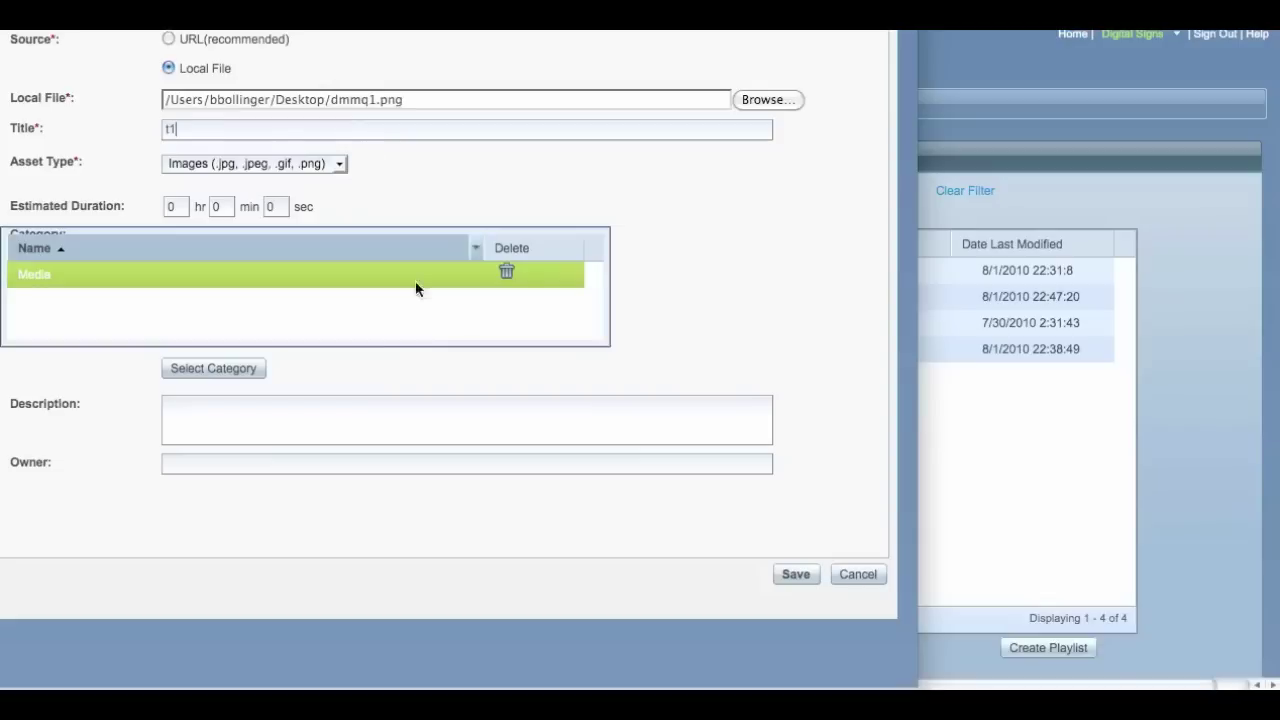
{"action": "left_click", "coordinate": [805, 577]}
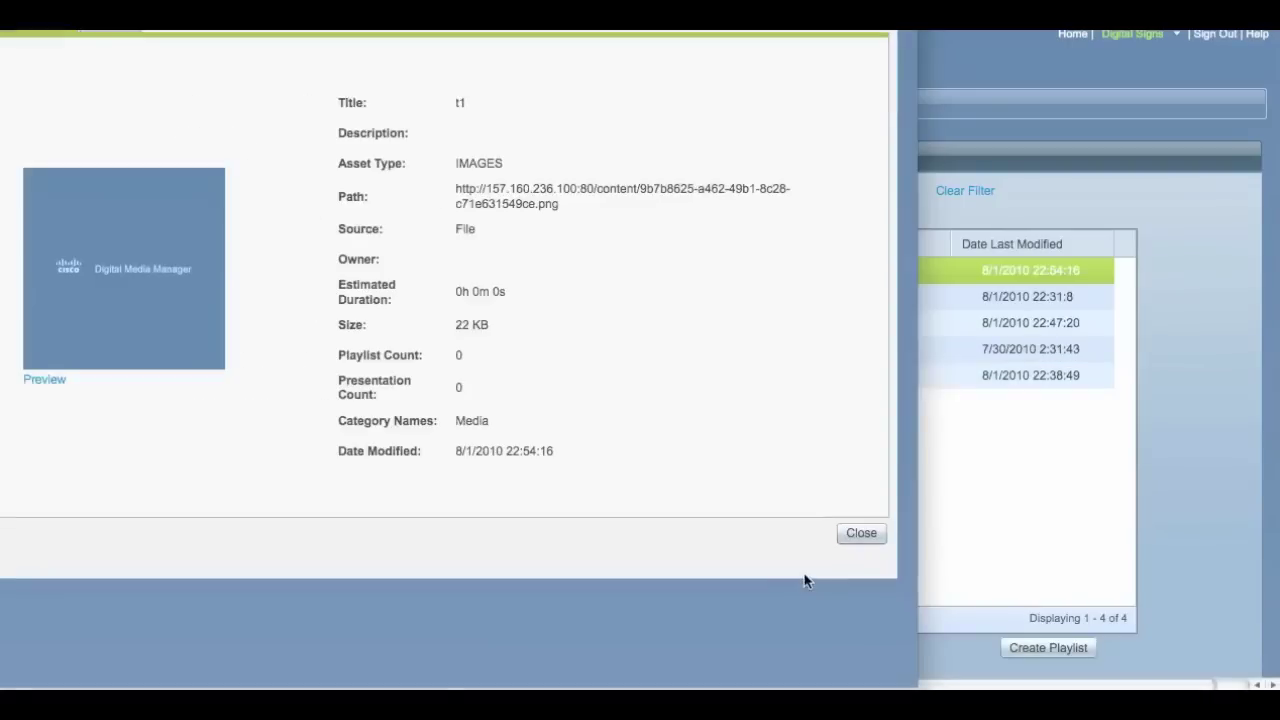
{"action": "left_click", "coordinate": [860, 535]}
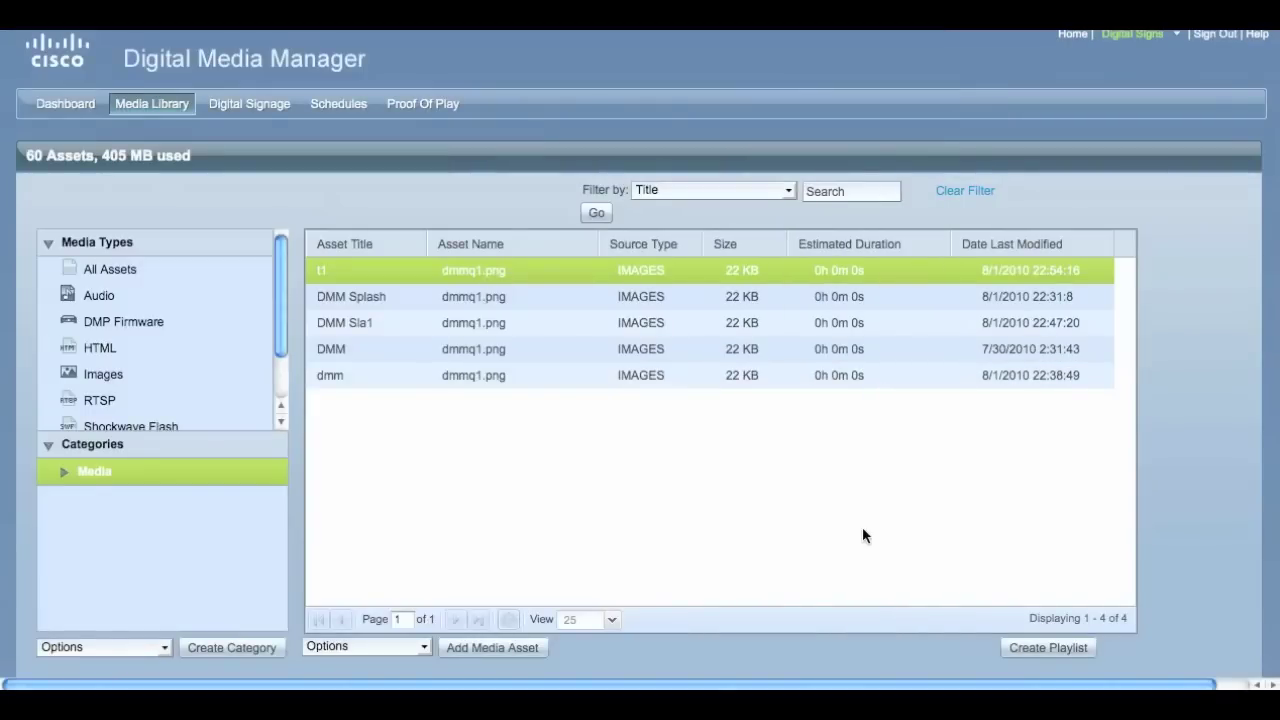
Switch to the Digital Signage tab to show the Playlists page.
{"action": "left_click", "coordinate": [256, 106]}
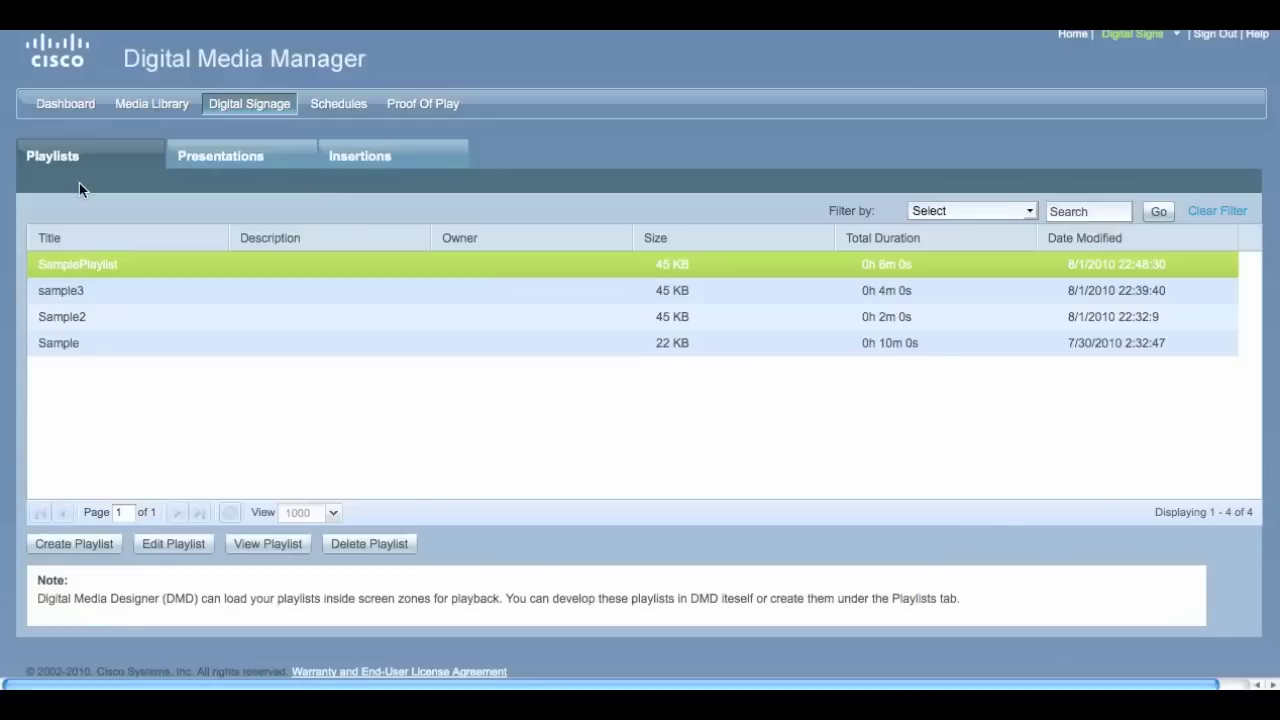
Create a playlist titled 'T1Playlist' and add the t1 image for 7 planned minutes.
{"action": "left_click", "coordinate": [74, 544]}
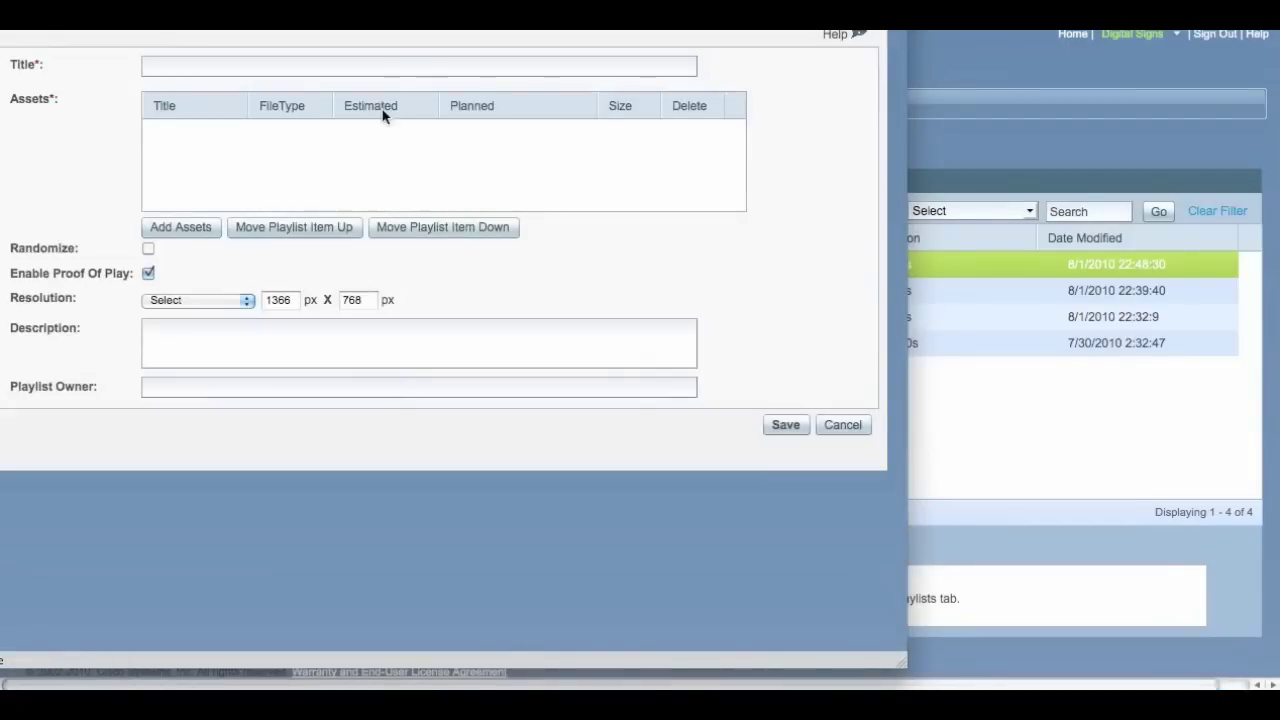
{"action": "left_click", "coordinate": [377, 64]}
{"action": "type", "text": "T1"}
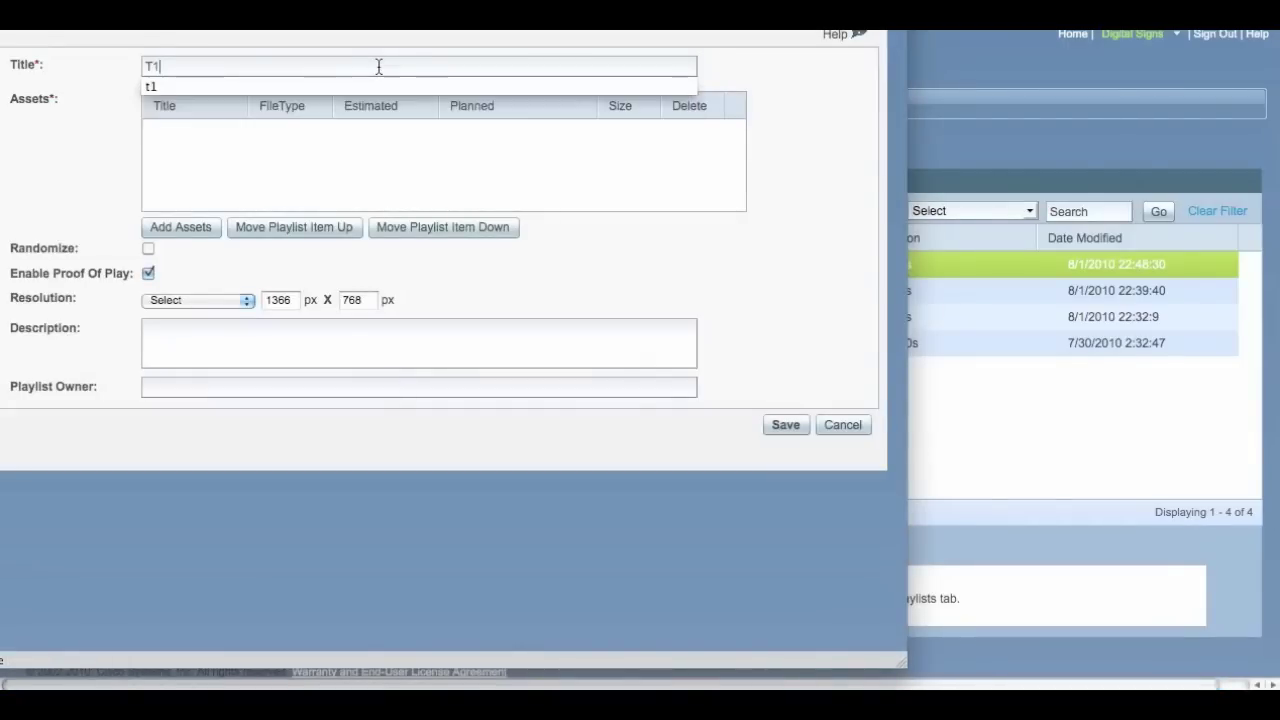
{"action": "type", "text": "Playlist"}
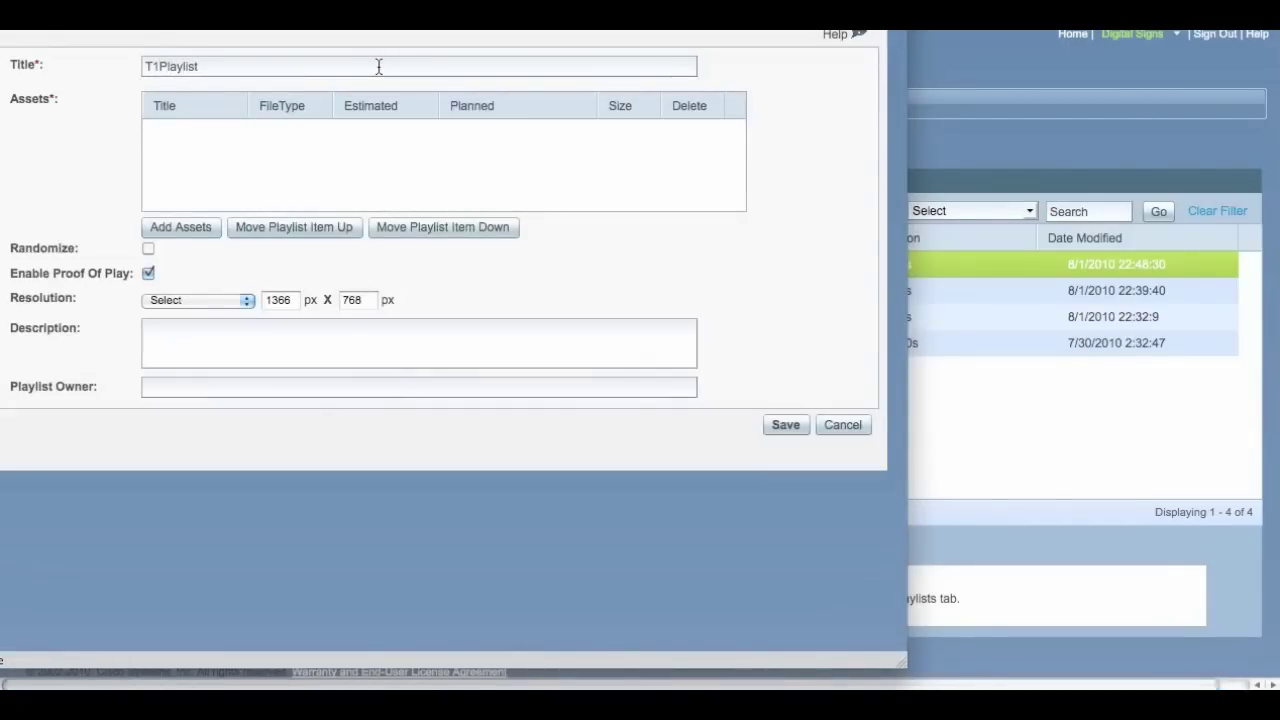
{"action": "left_click", "coordinate": [172, 229]}
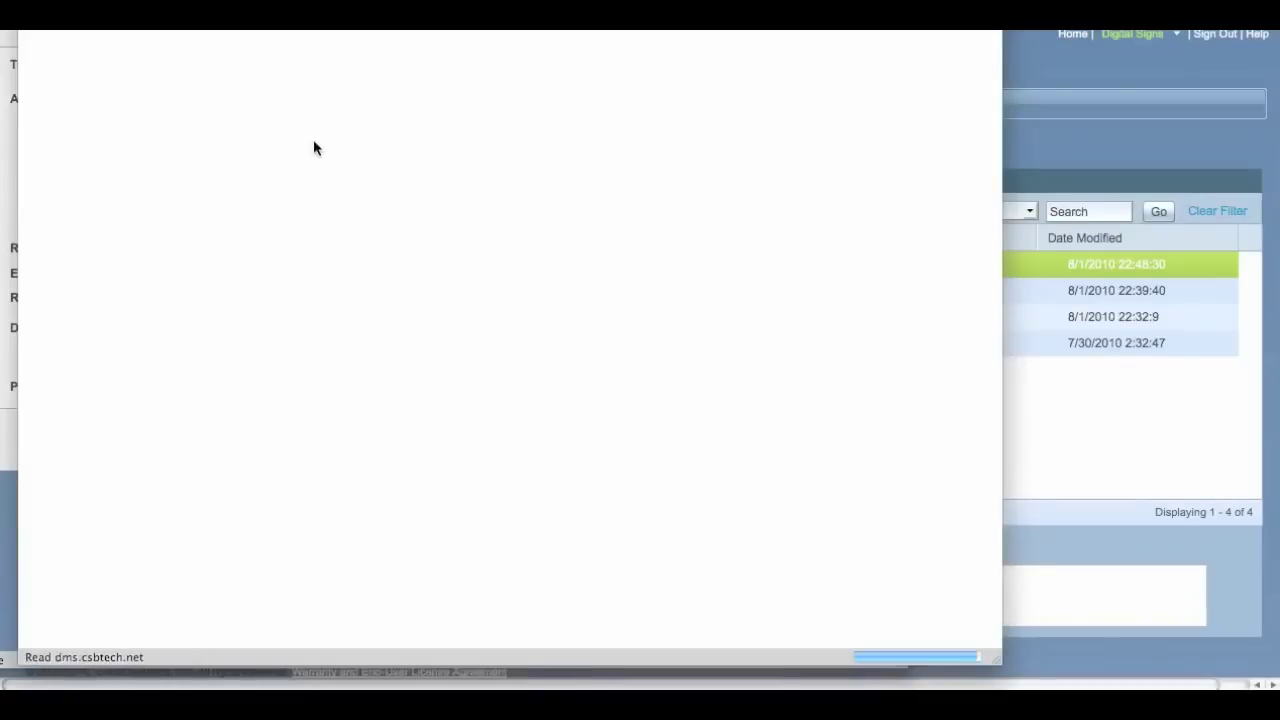
{"action": "left_click", "coordinate": [120, 307]}
{"action": "left_click", "coordinate": [414, 124]}
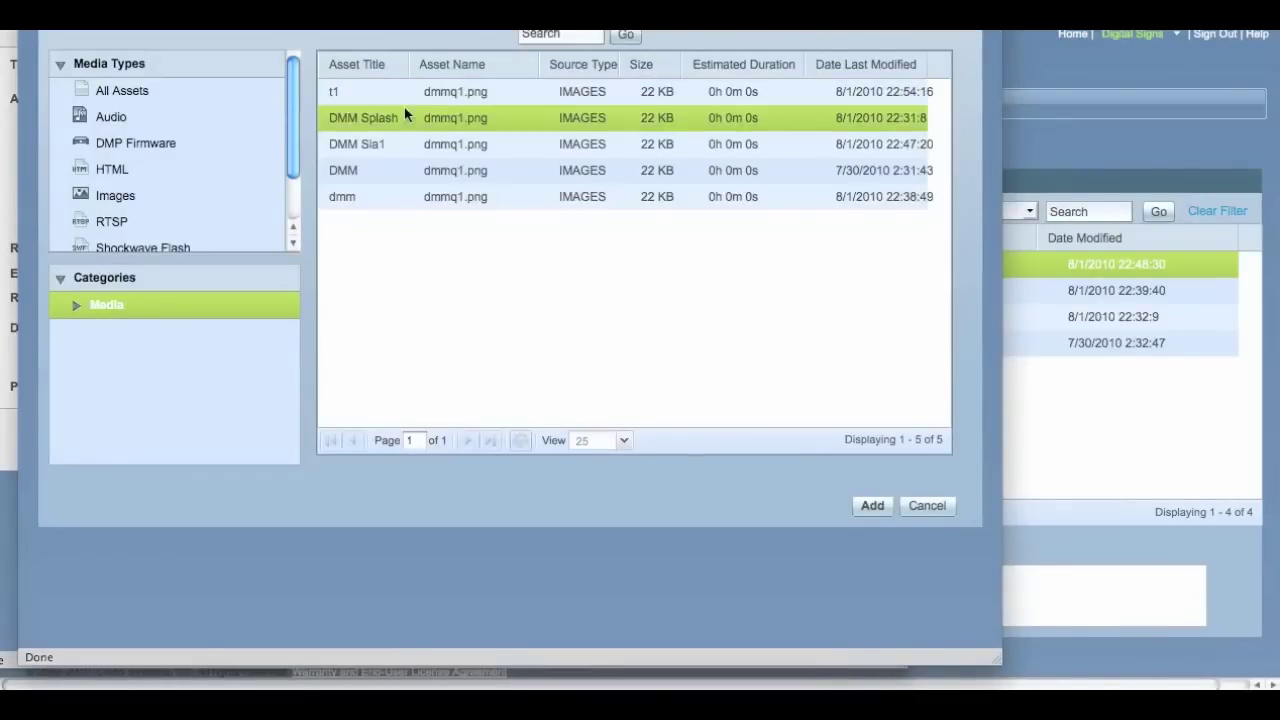
{"action": "left_click", "coordinate": [410, 92]}
{"action": "left_click", "coordinate": [872, 506]}
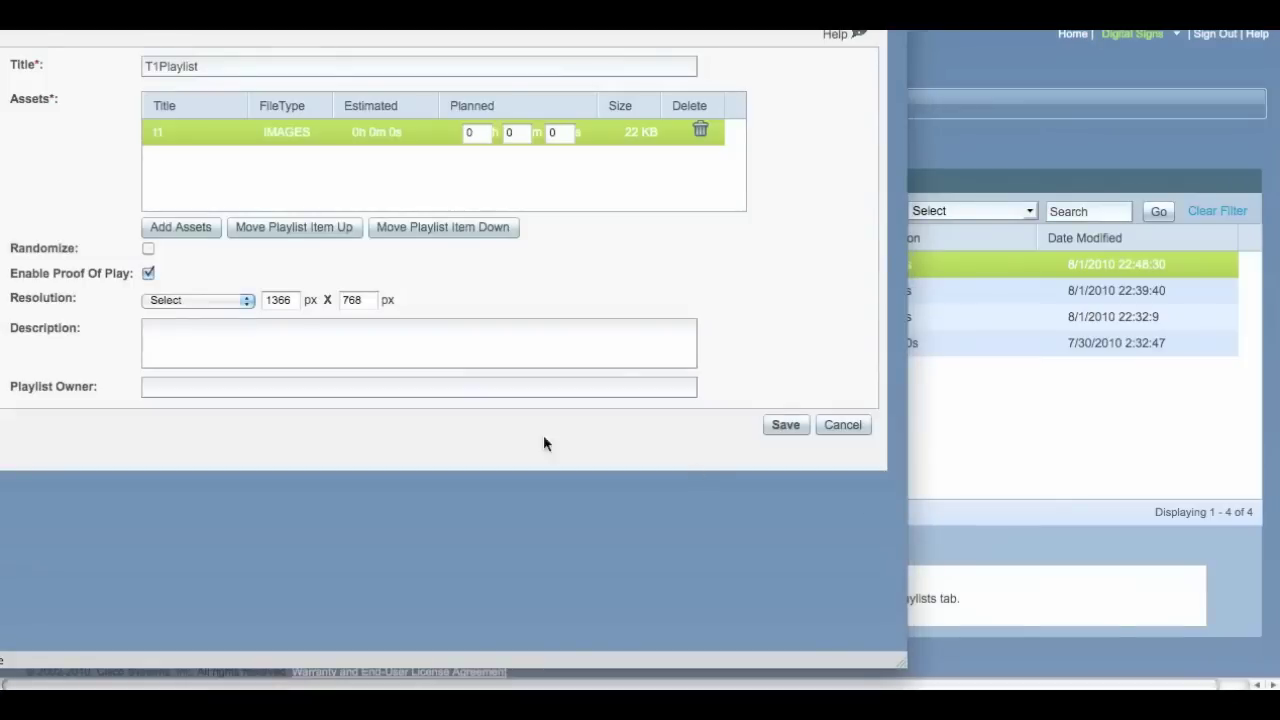
{"action": "left_click", "coordinate": [519, 134]}
{"action": "type", "text": "7"}
Add the dmm image to the playlist for 1 planned minute.
{"action": "left_click", "coordinate": [180, 227]}
{"action": "left_click", "coordinate": [107, 305]}
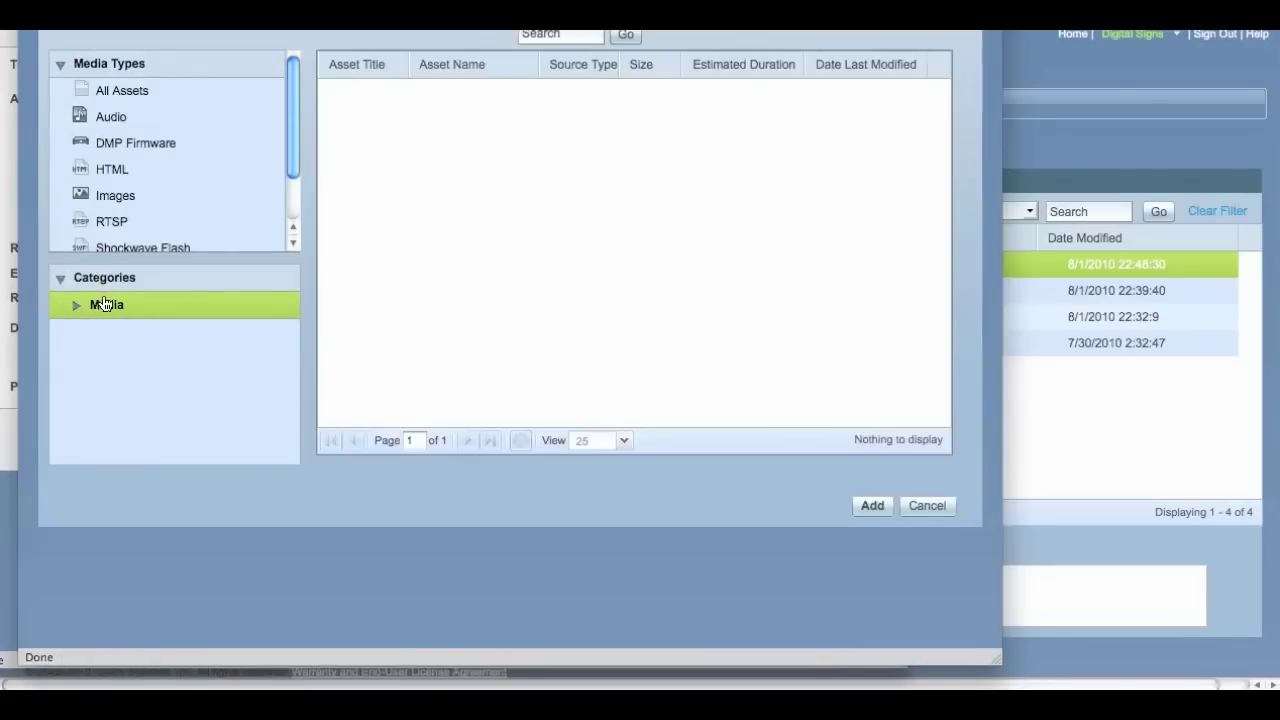
{"action": "left_click", "coordinate": [872, 505]}
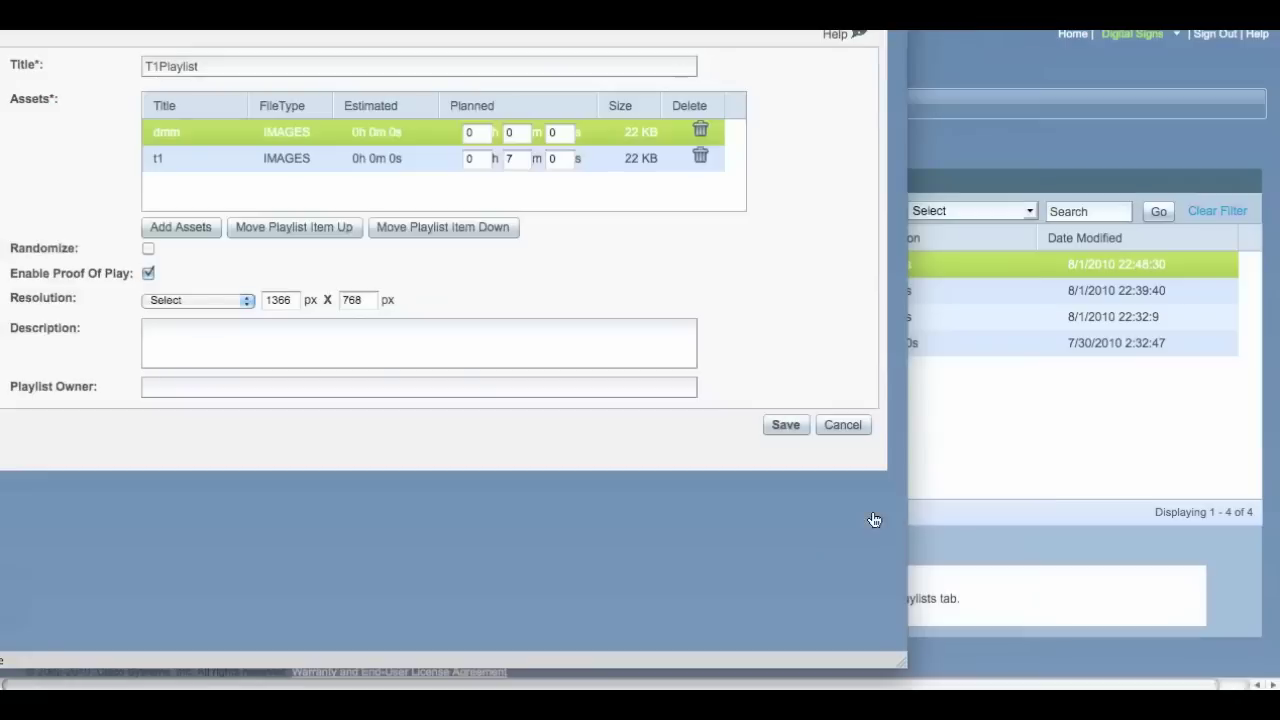
{"action": "left_click", "coordinate": [514, 132]}
{"action": "type", "text": "1"}
Set the playlist resolution to 1920x1080 and save T1Playlist.
{"action": "left_click", "coordinate": [237, 301]}
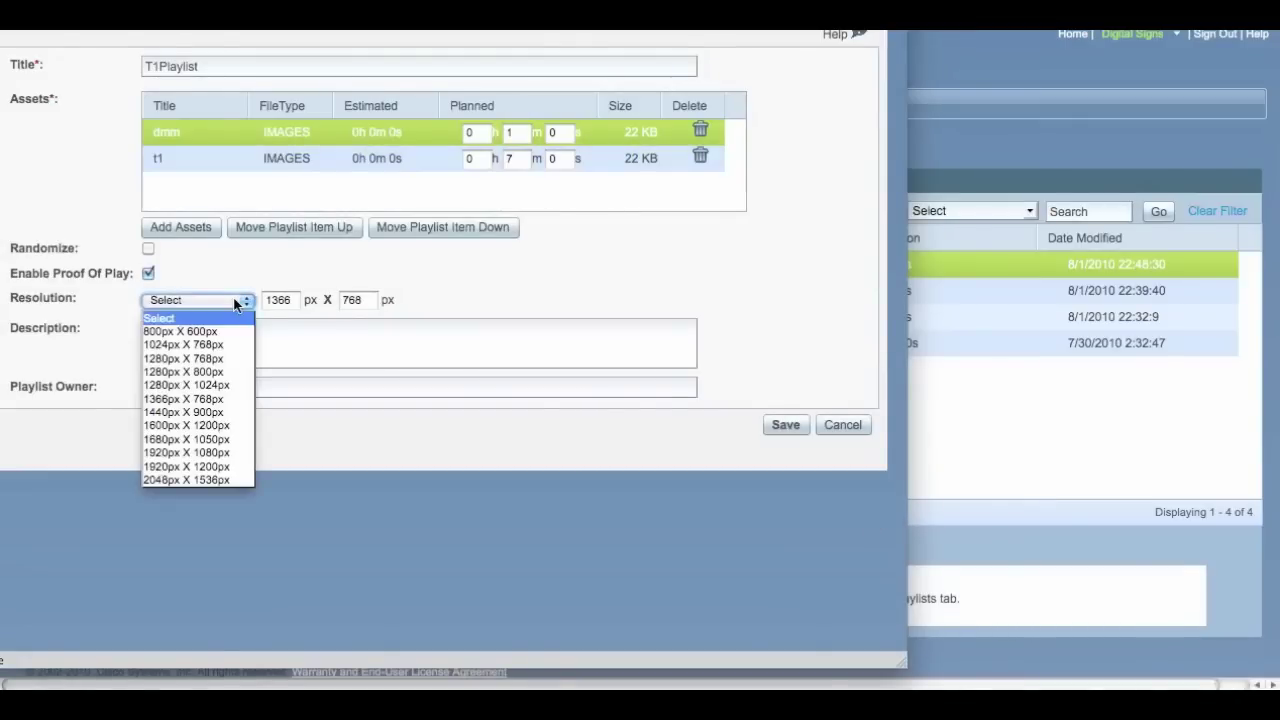
{"action": "left_click", "coordinate": [229, 451]}
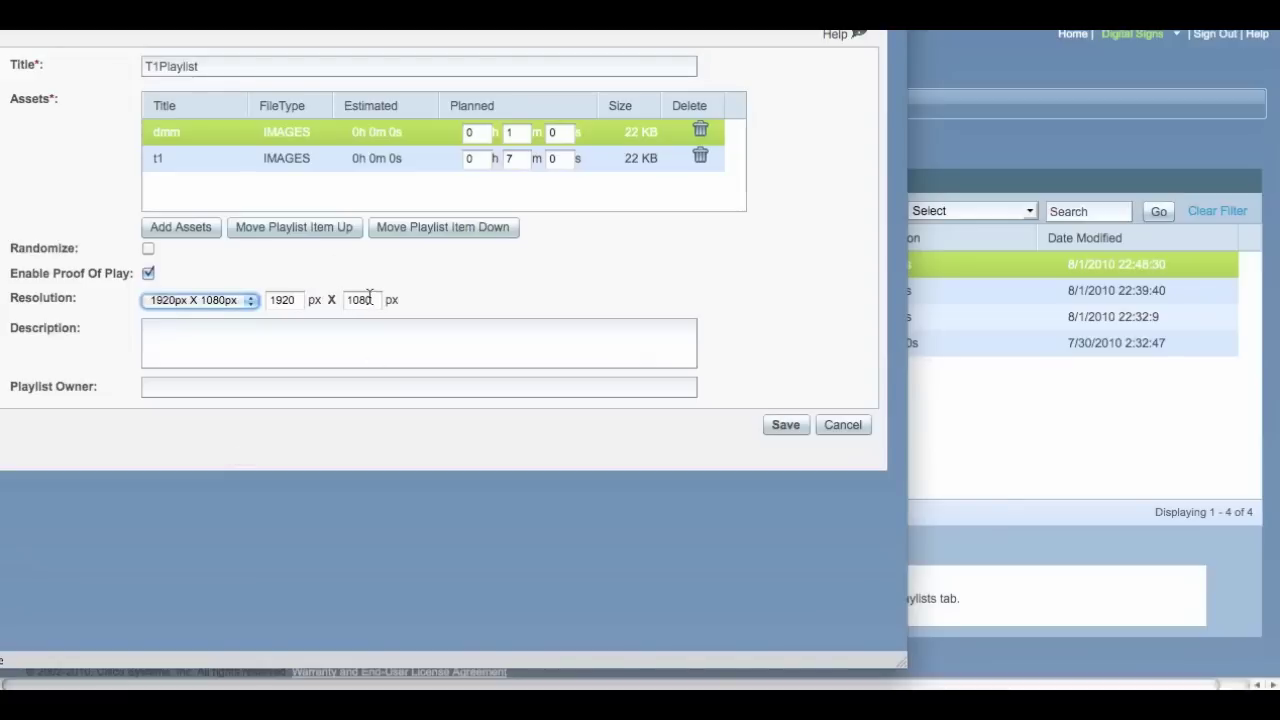
{"action": "left_click", "coordinate": [782, 430]}
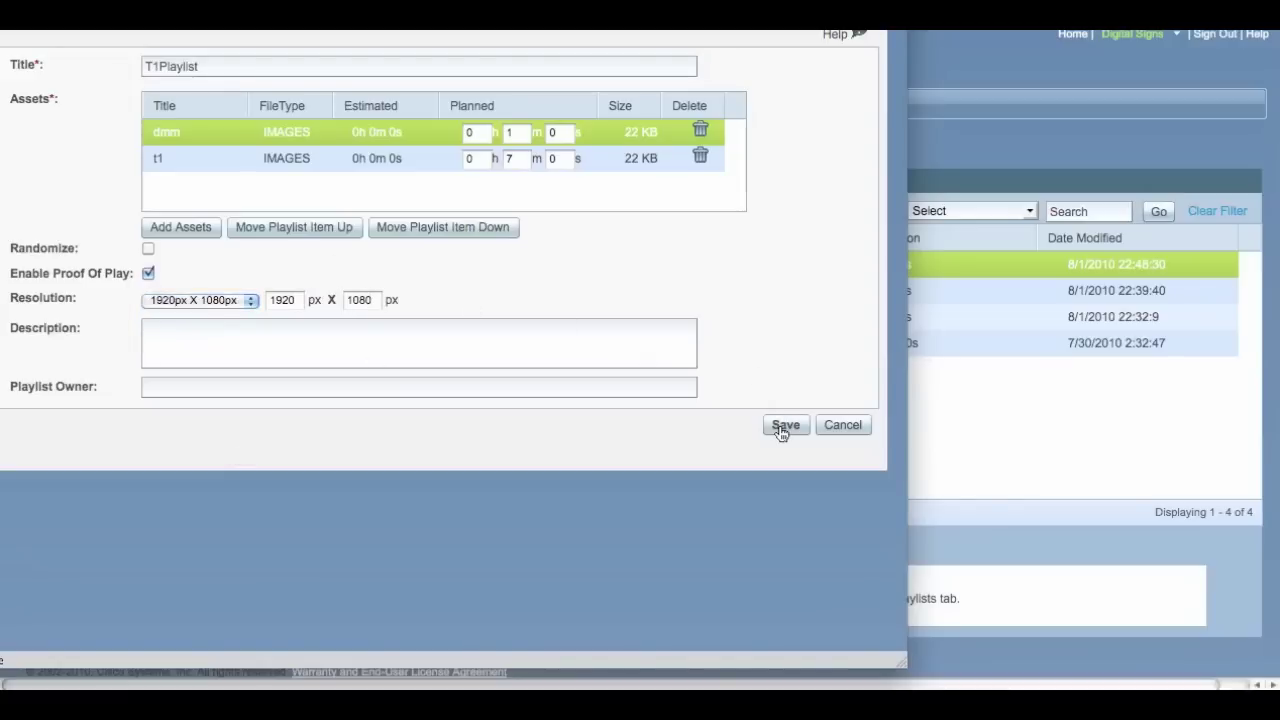
{"action": "left_click", "coordinate": [838, 426]}
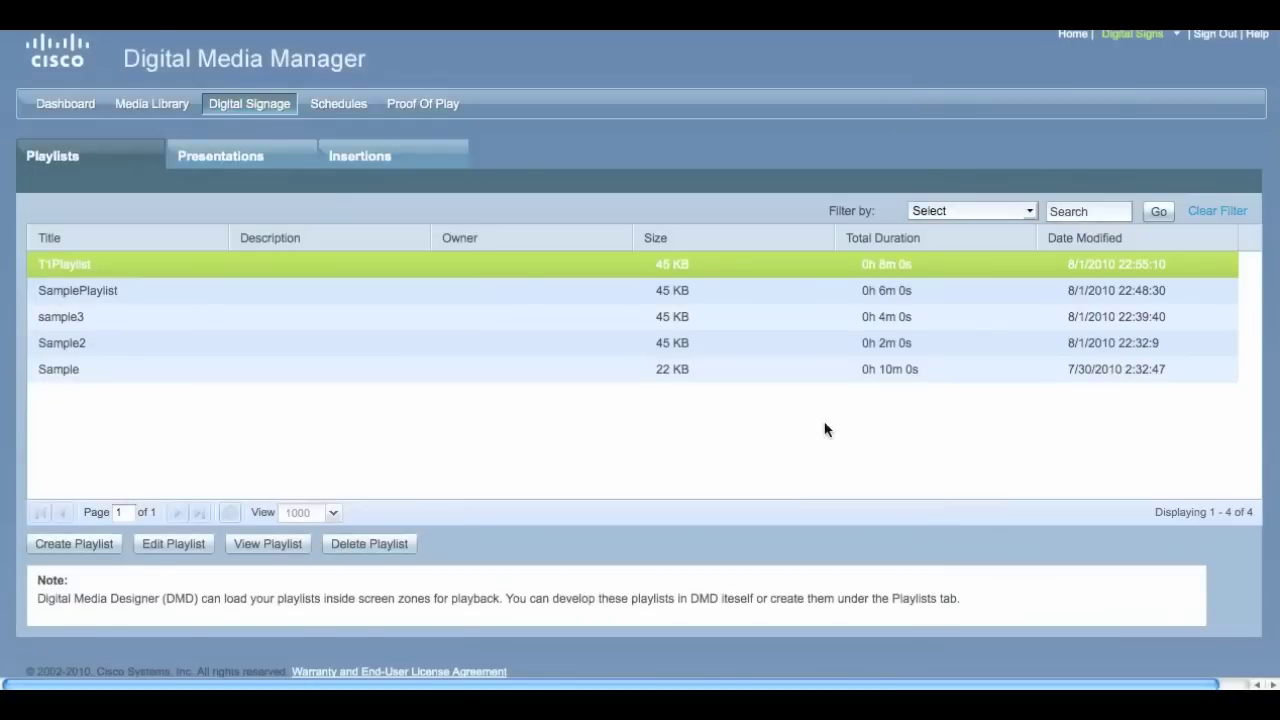
From the Presentations page, launch Digital Media Designer 2.0.
{"action": "left_click", "coordinate": [226, 160]}
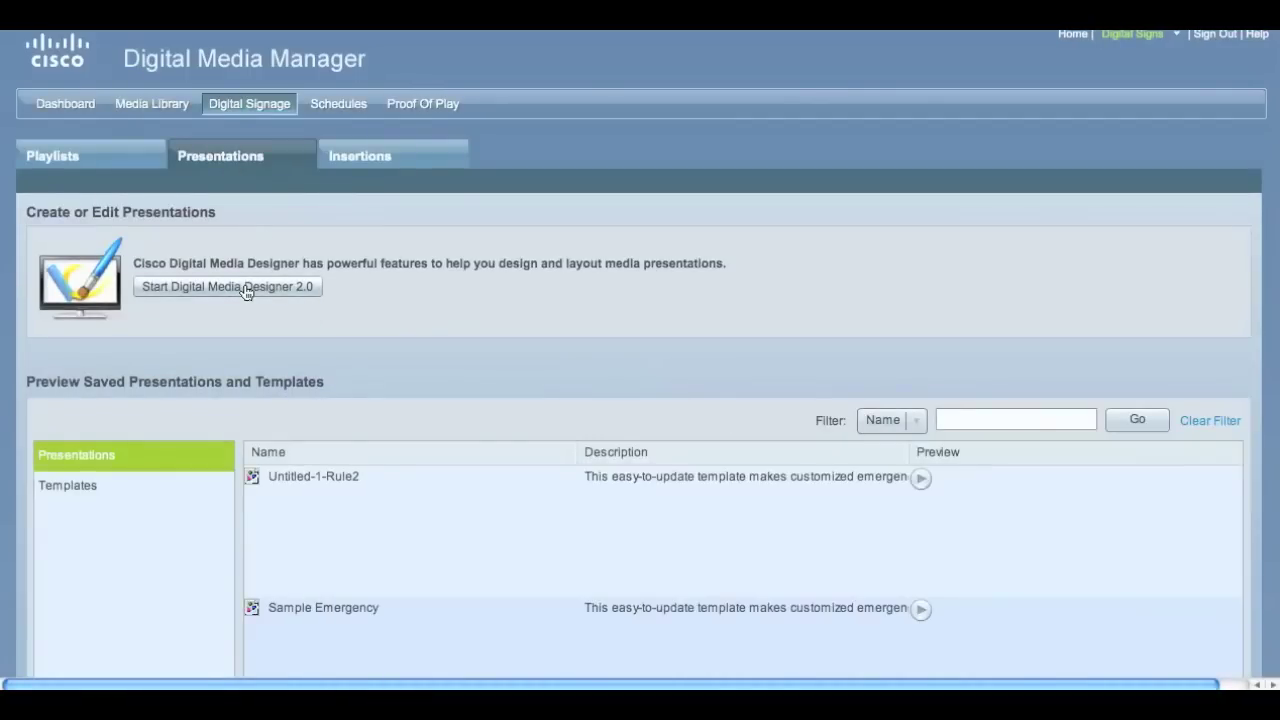
{"action": "left_click", "coordinate": [247, 289]}
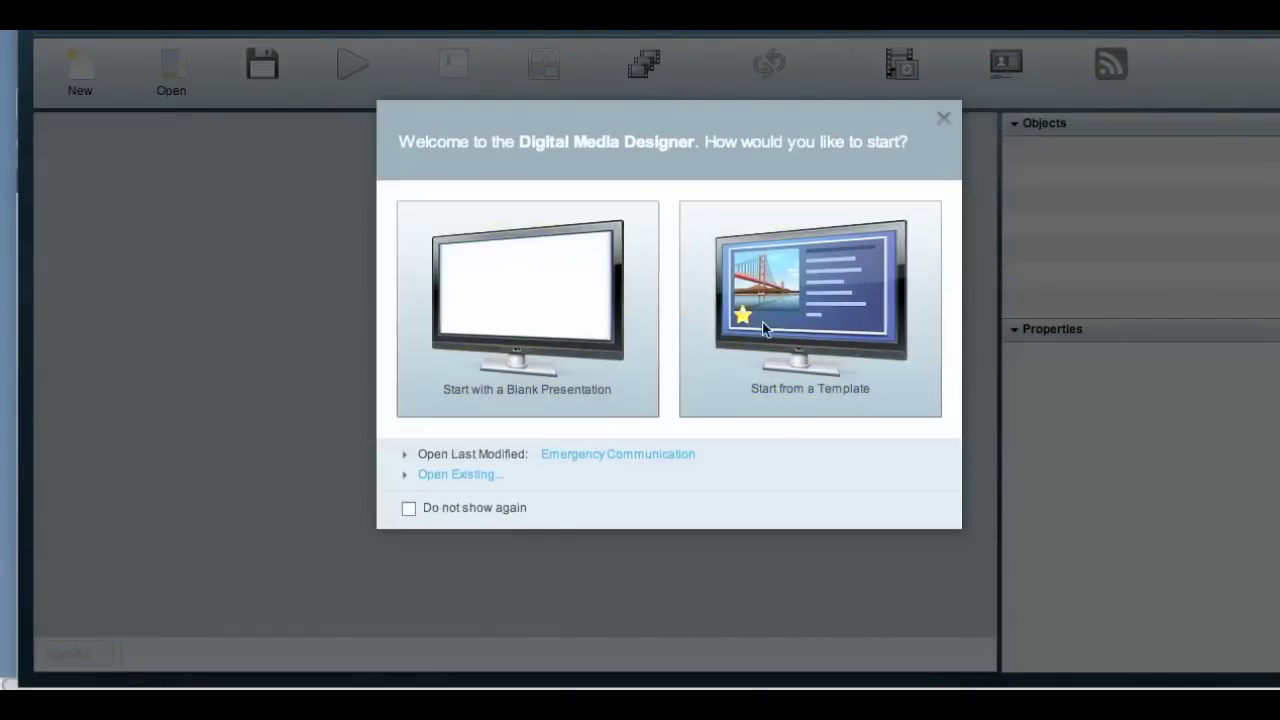
Start a new presentation from the Emergency Communication (FIRE ALERT) template.
{"action": "left_click", "coordinate": [877, 328]}
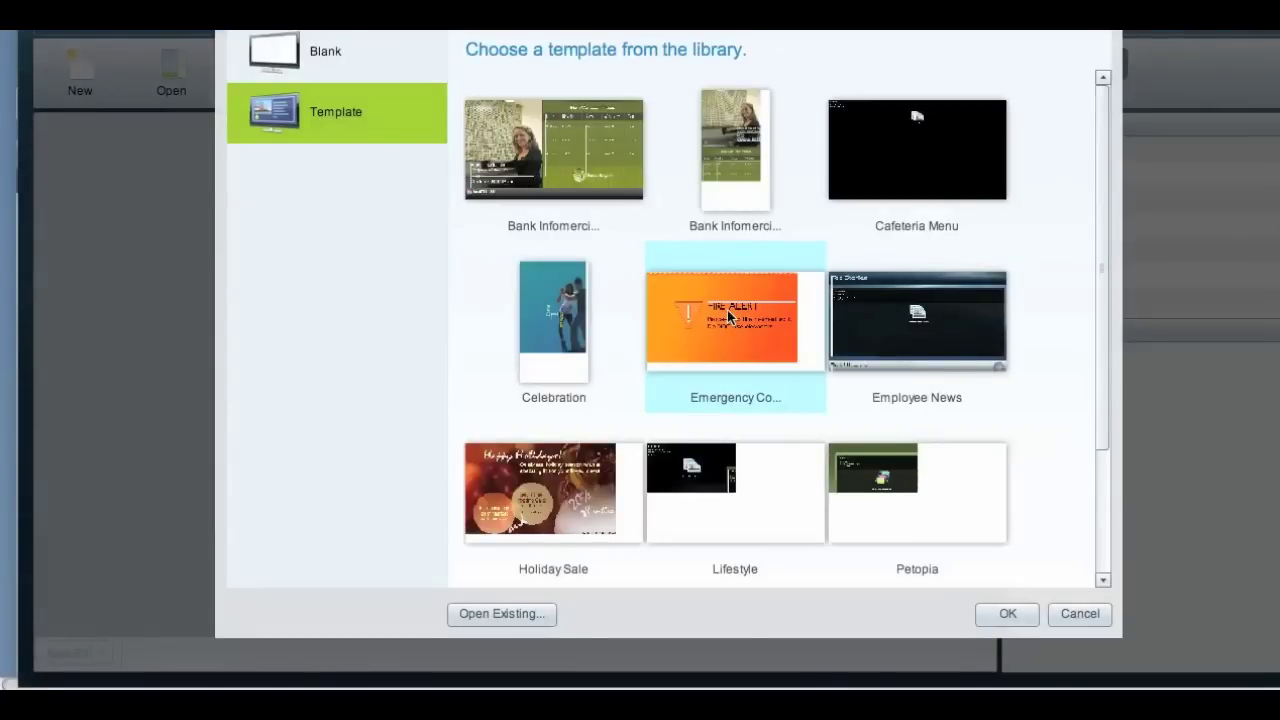
{"action": "left_click", "coordinate": [729, 316]}
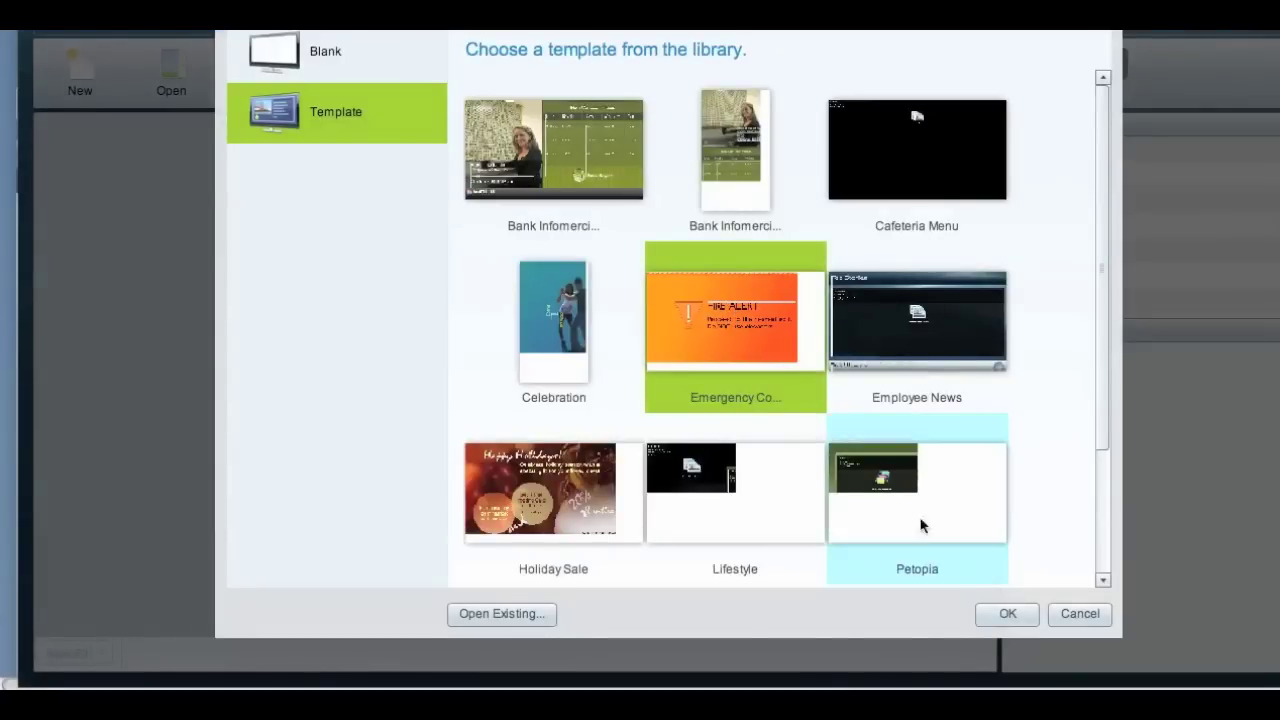
{"action": "left_click", "coordinate": [1006, 612]}
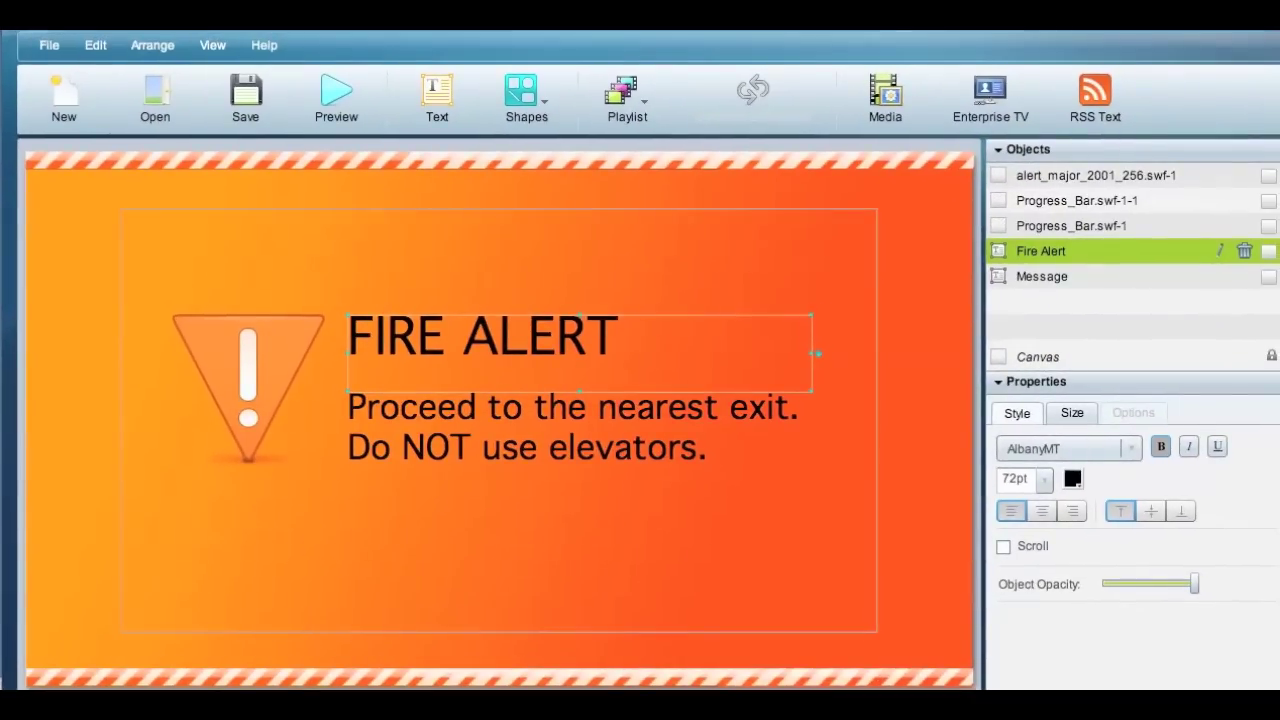
Change the Canvas size from 1366x768 to 1920x1080px.
{"action": "left_click", "coordinate": [1048, 362]}
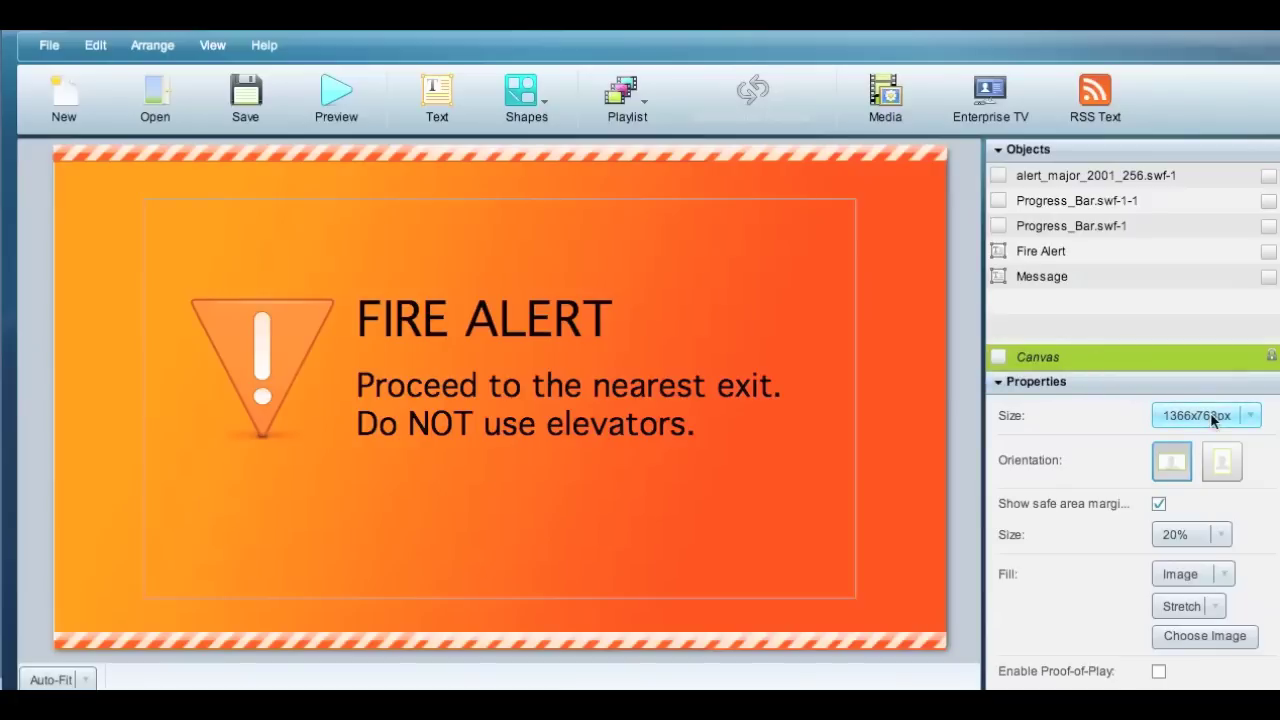
{"action": "left_click", "coordinate": [1214, 416]}
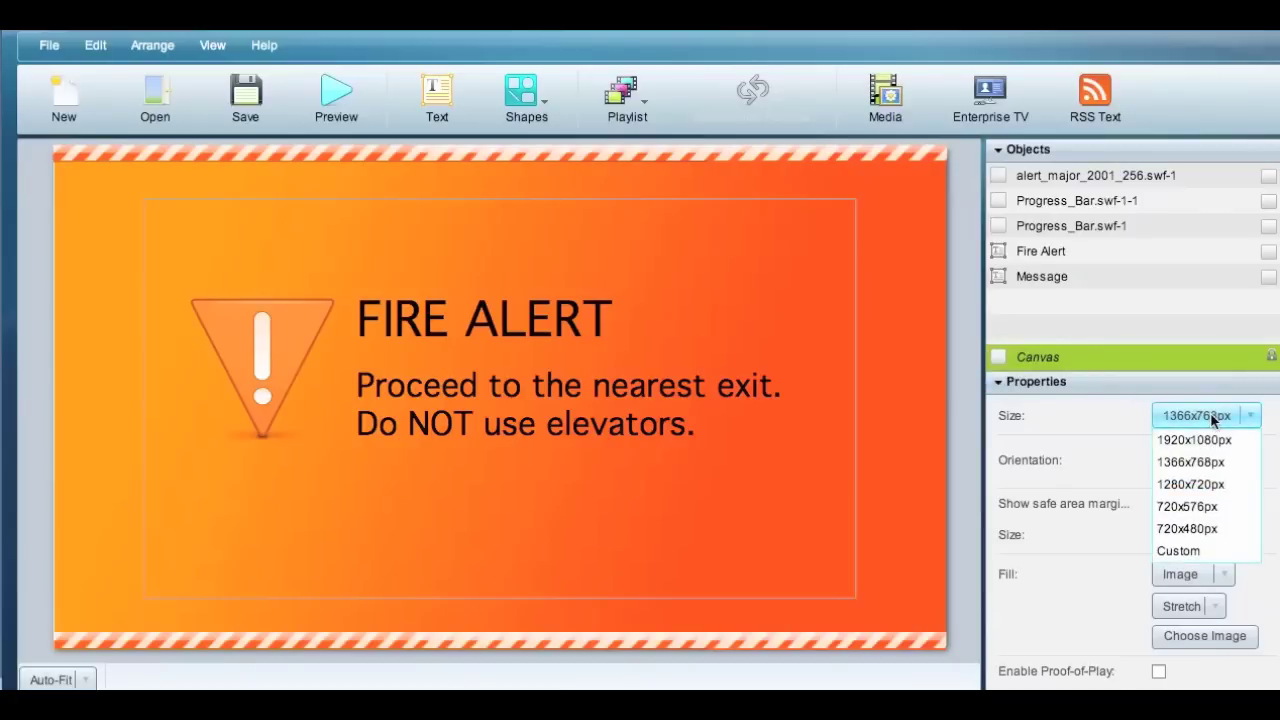
{"action": "left_click", "coordinate": [1212, 440]}
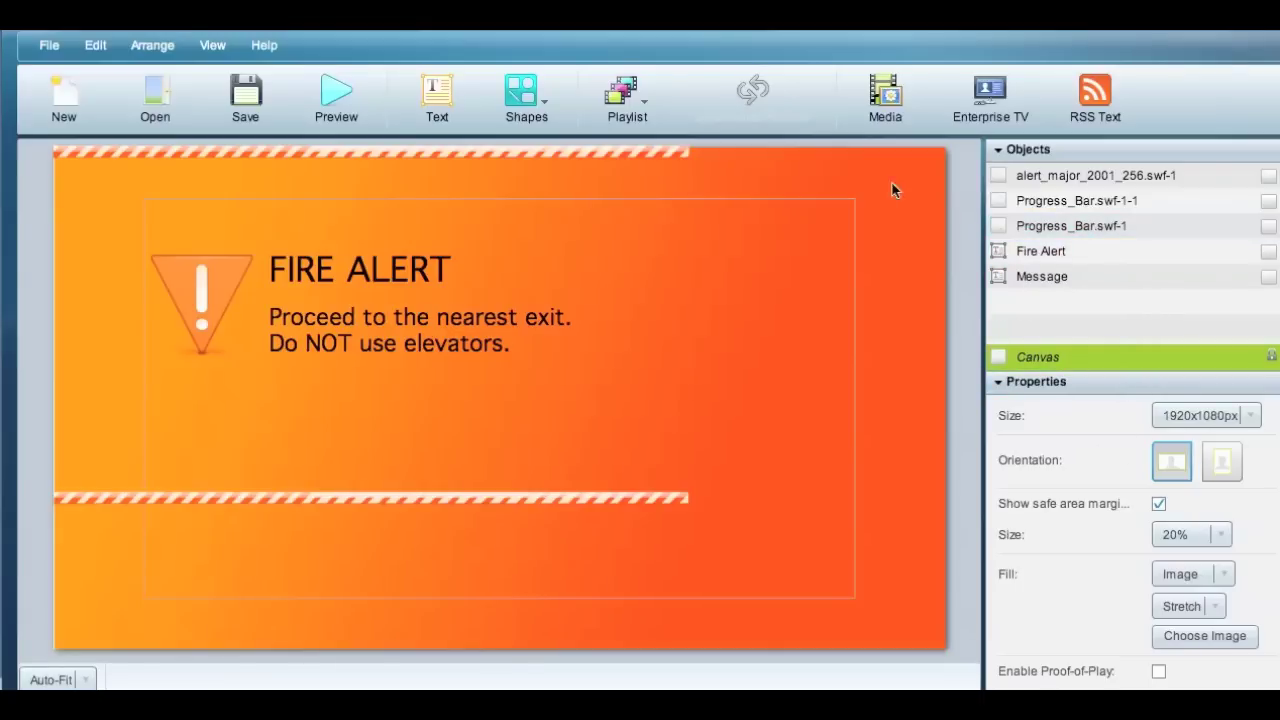
Move the top progress bar into the safe area; align, heighten and widen the bottom bar.
{"action": "left_click", "coordinate": [640, 152]}
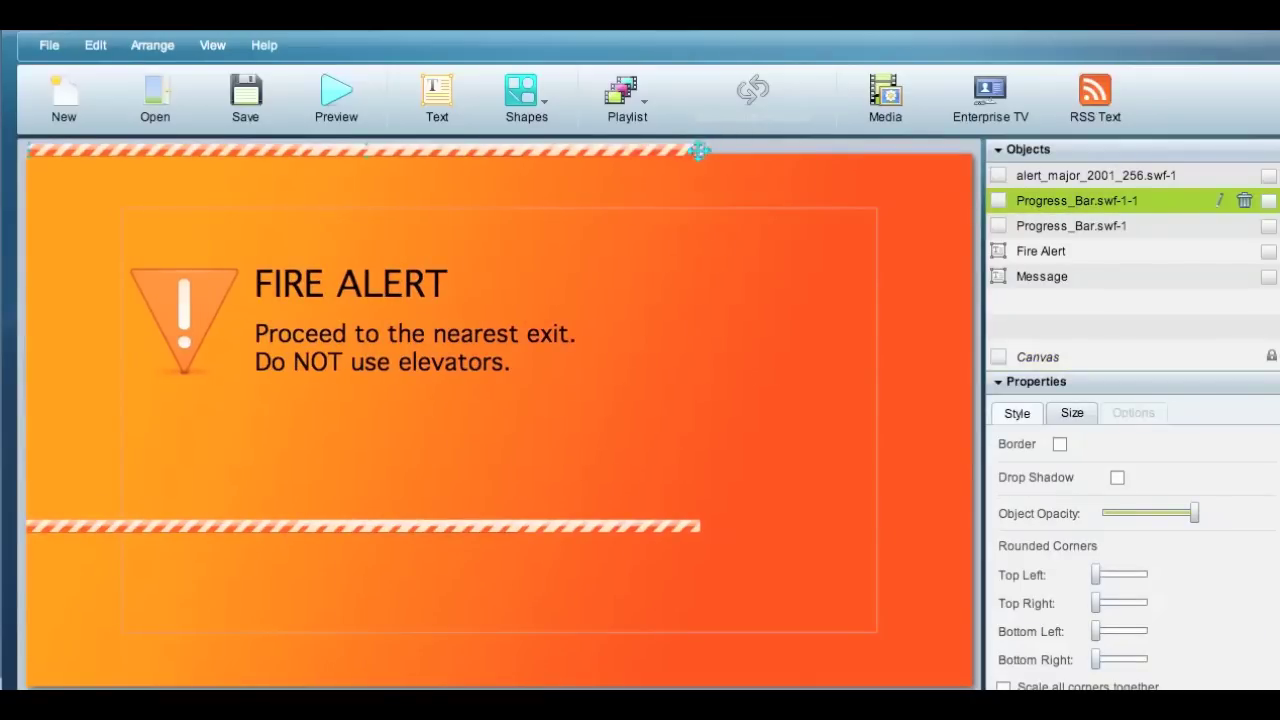
{"action": "left_click_drag", "start_coordinate": [701, 157], "coordinate": [786, 200]}
{"action": "left_click_drag", "start_coordinate": [543, 526], "coordinate": [640, 636]}
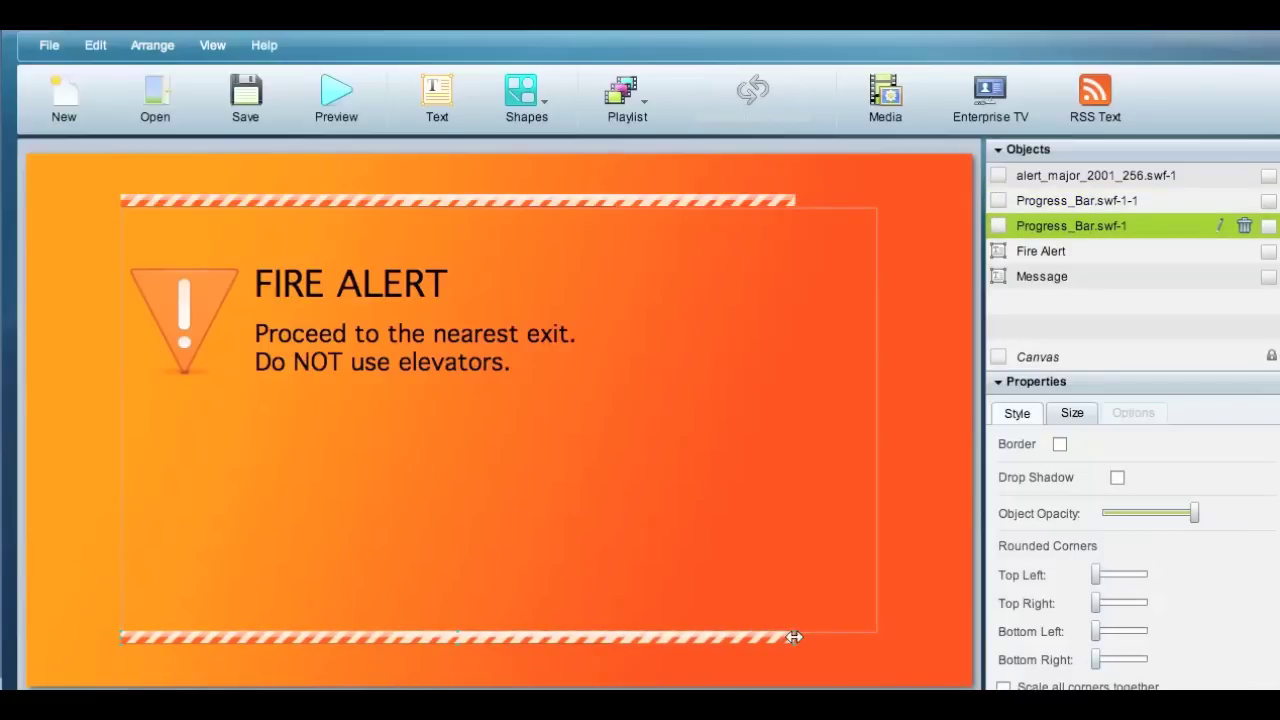
{"action": "left_click_drag", "start_coordinate": [800, 634], "coordinate": [185, 637]}
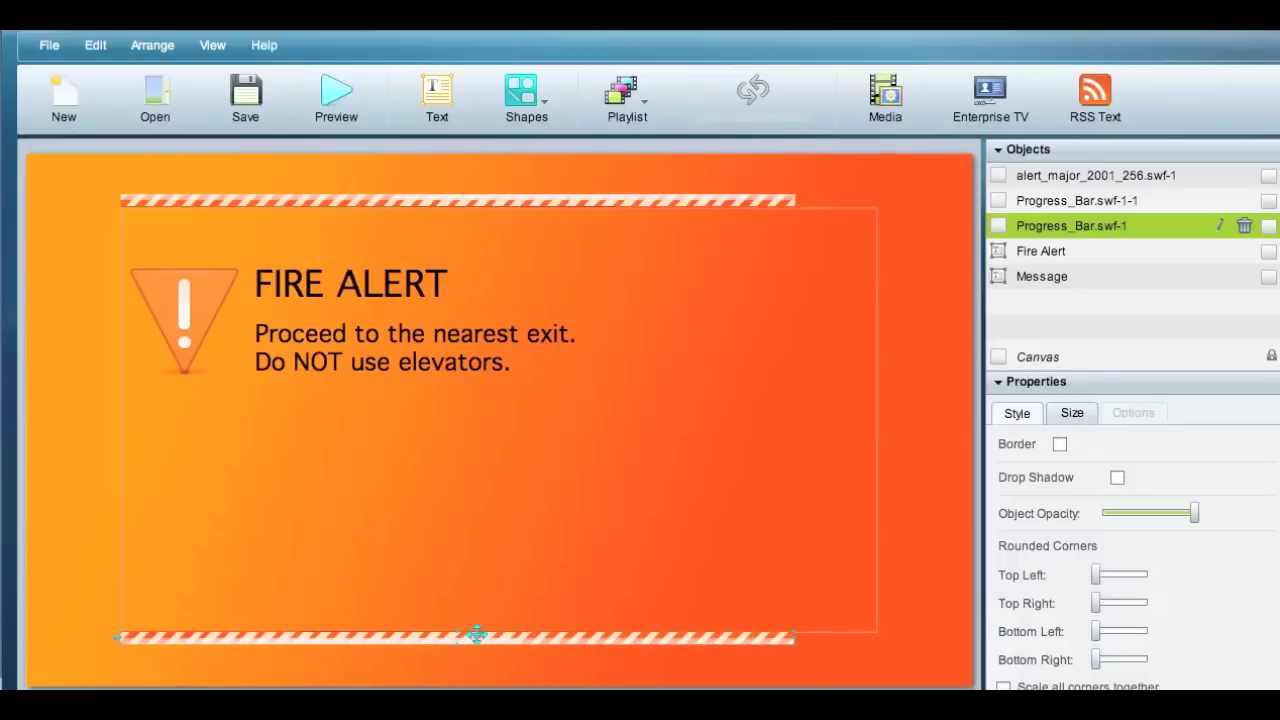
{"action": "left_click_drag", "start_coordinate": [457, 628], "coordinate": [467, 585]}
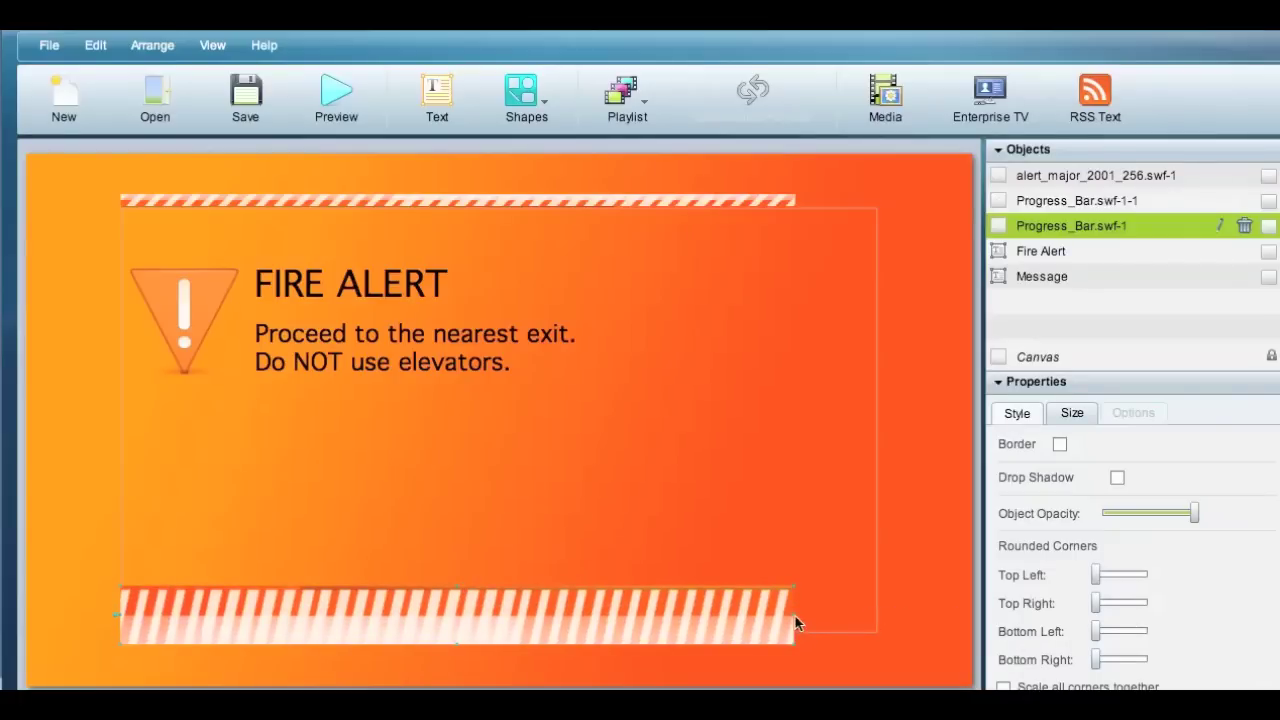
{"action": "left_click_drag", "start_coordinate": [794, 617], "coordinate": [877, 622]}
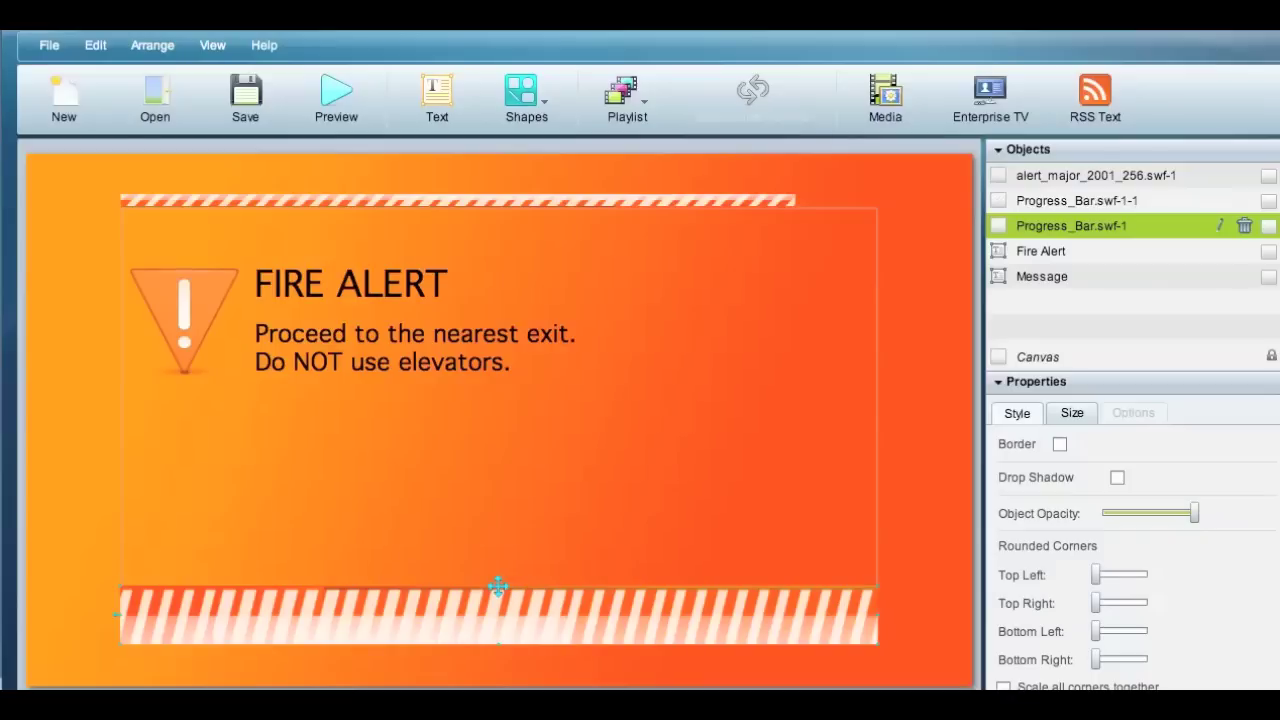
Save the presentation under the name 'T1Pres' with File > Save as.
{"action": "left_click", "coordinate": [49, 45]}
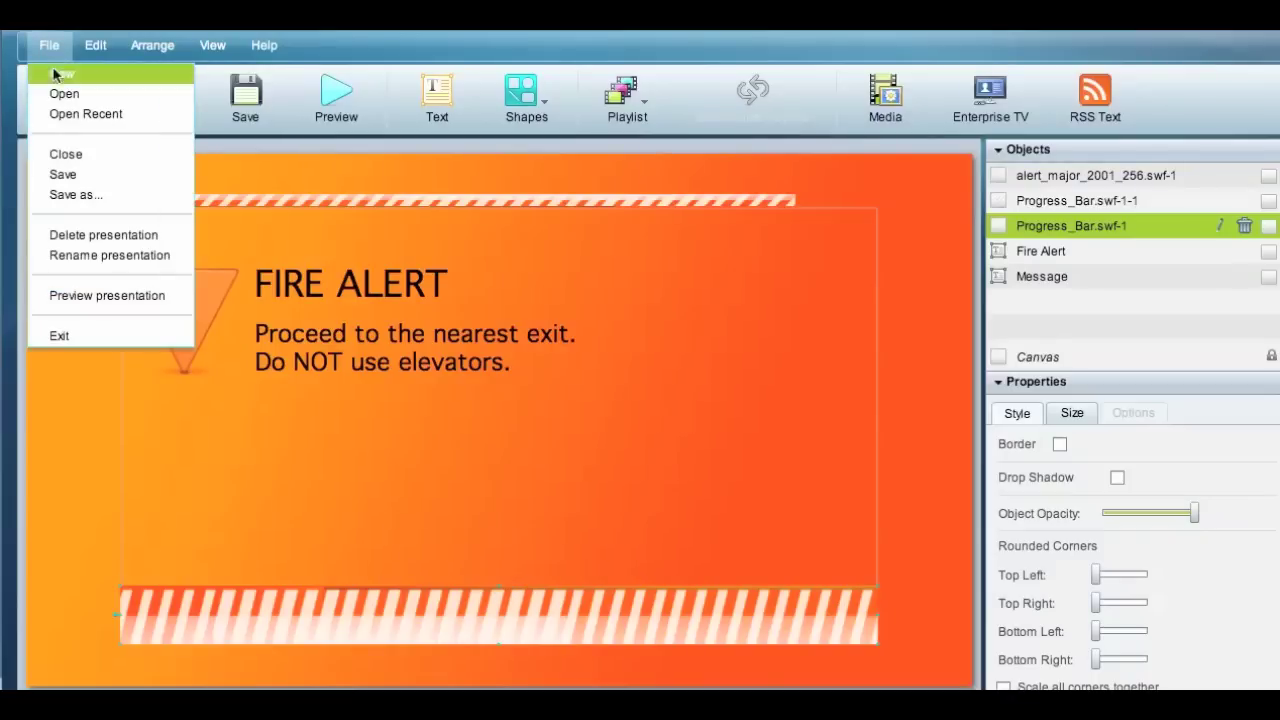
{"action": "left_click", "coordinate": [104, 194]}
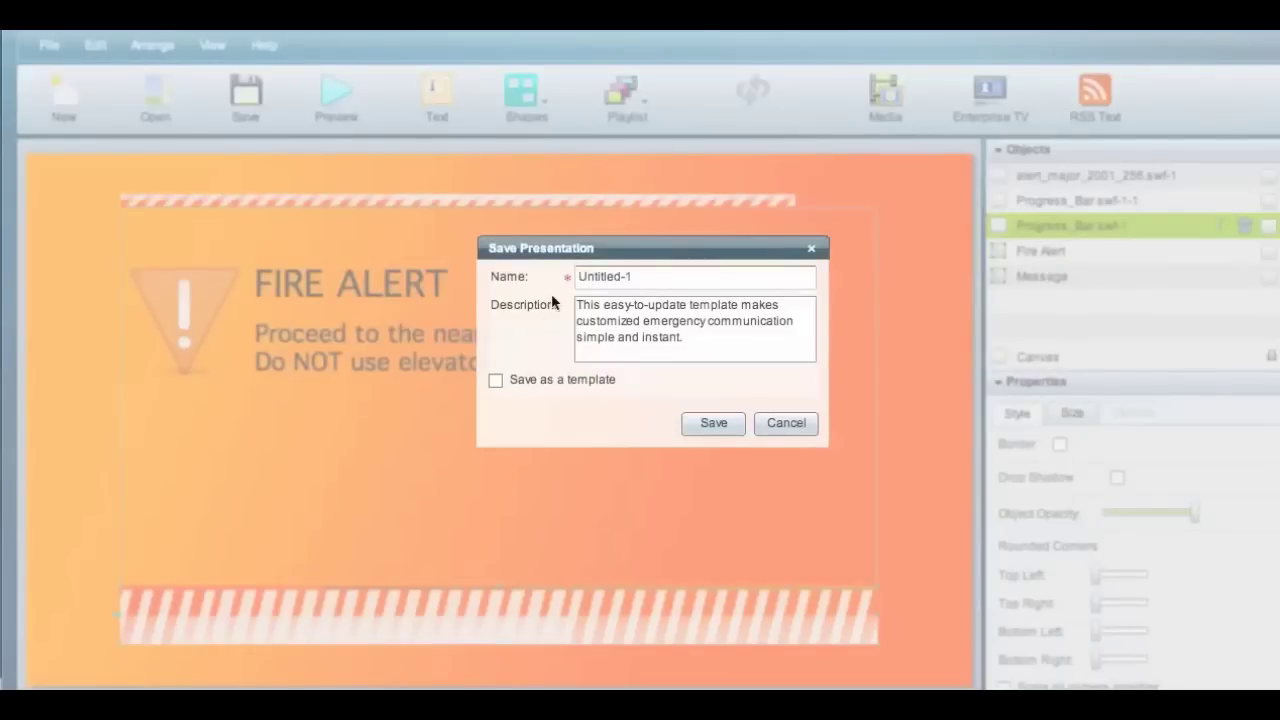
{"action": "left_click", "coordinate": [695, 276]}
{"action": "type", "text": "T1"}
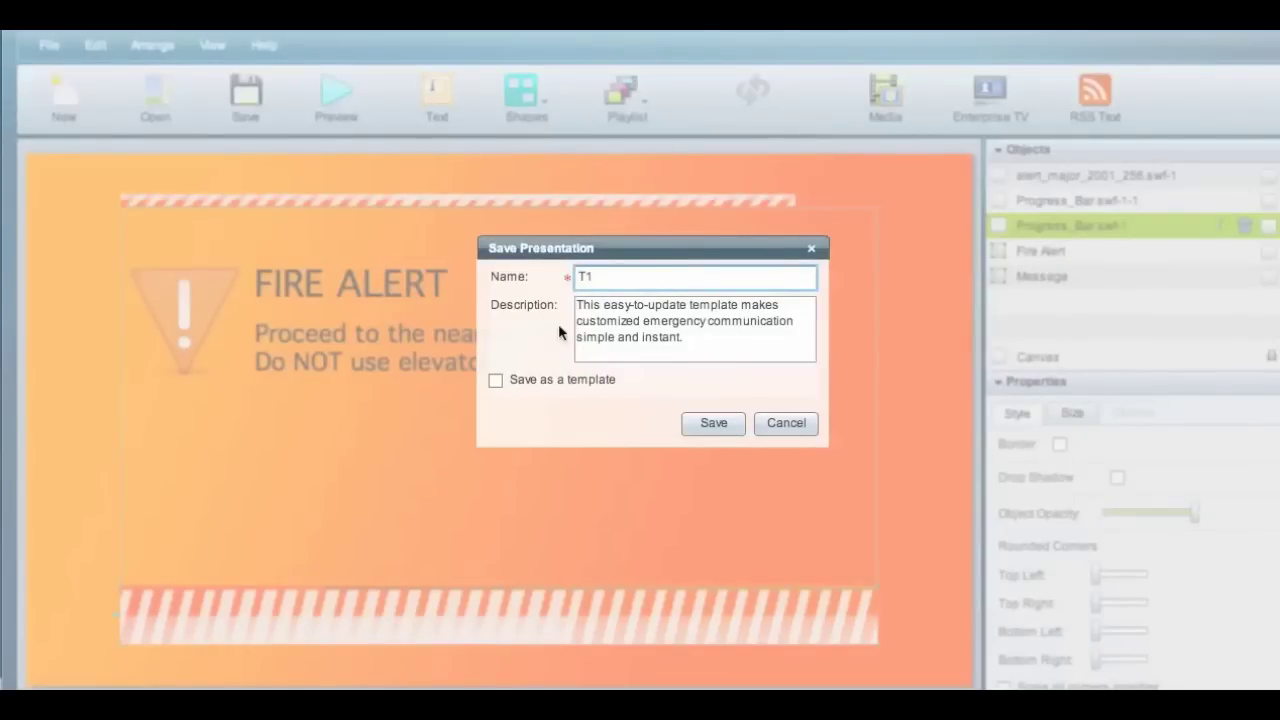
{"action": "type", "text": "Pres"}
{"action": "left_click", "coordinate": [708, 425]}
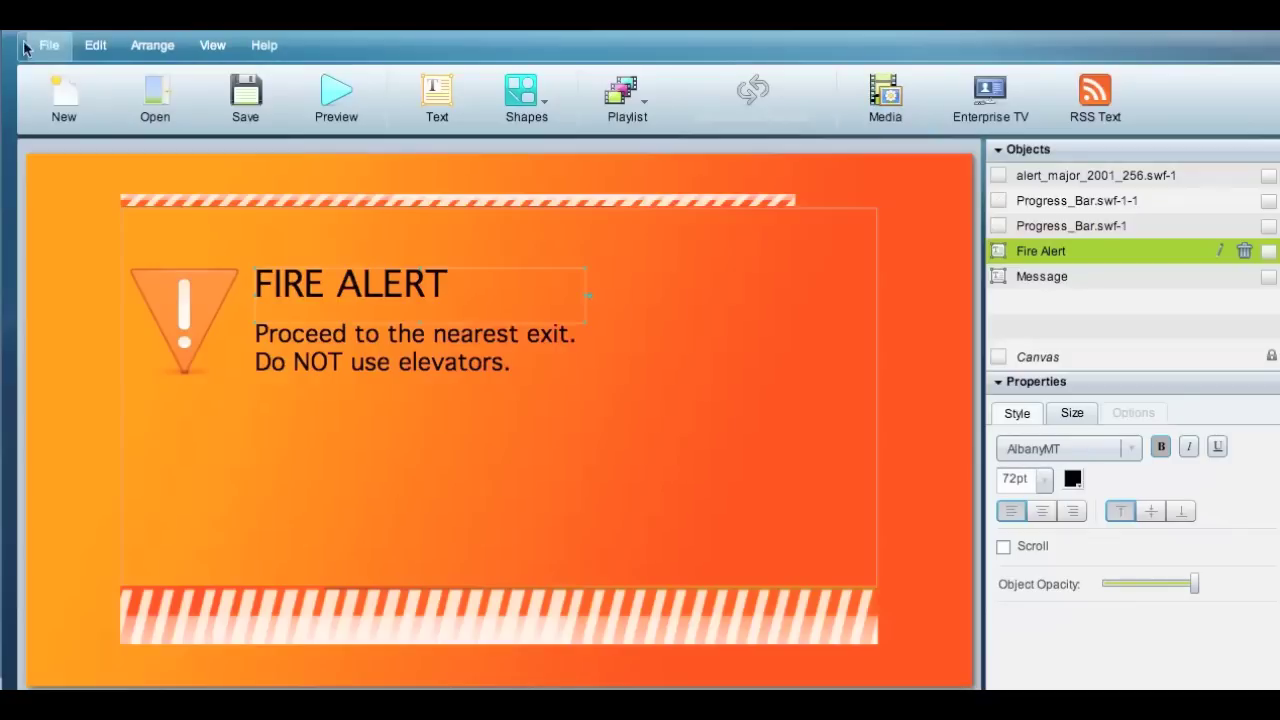
Exit Digital Media Designer from the File menu and confirm leaving it.
{"action": "left_click", "coordinate": [47, 46]}
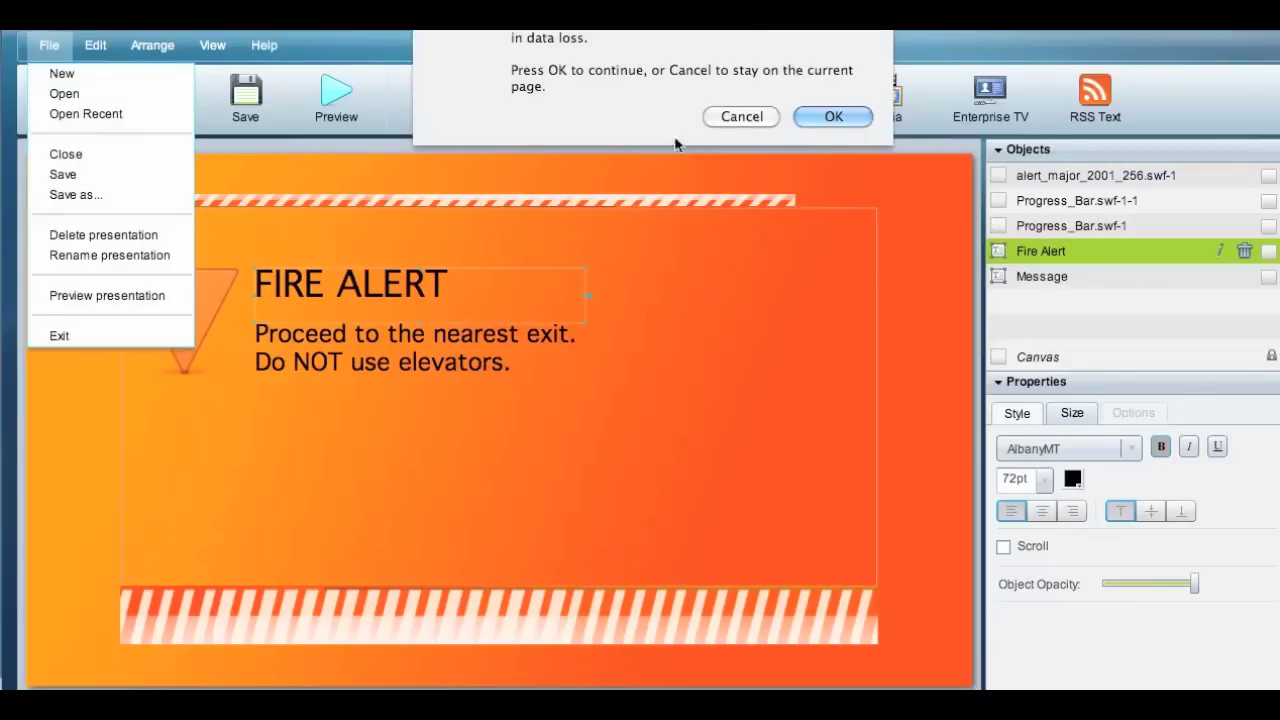
{"action": "left_click", "coordinate": [818, 116]}
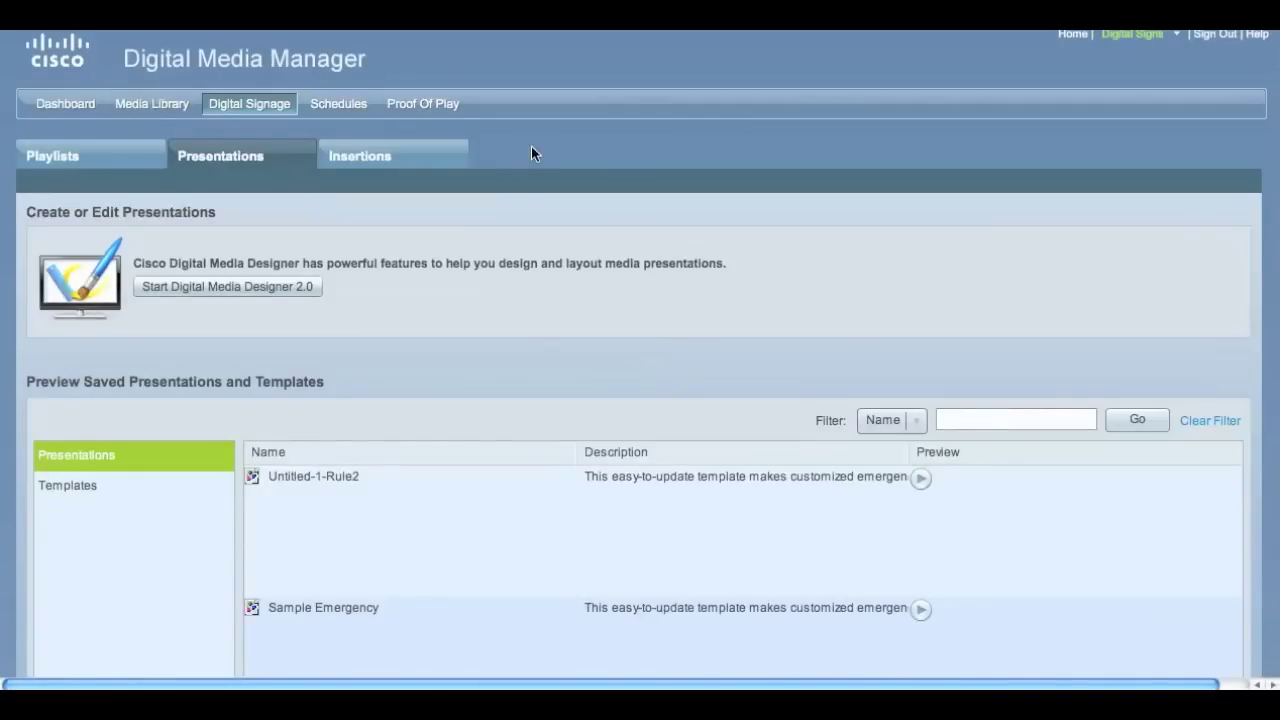
Open Schedules and scroll down to the Aug 1, 2010 day-view grid of DMP groups.
{"action": "left_click", "coordinate": [339, 103]}
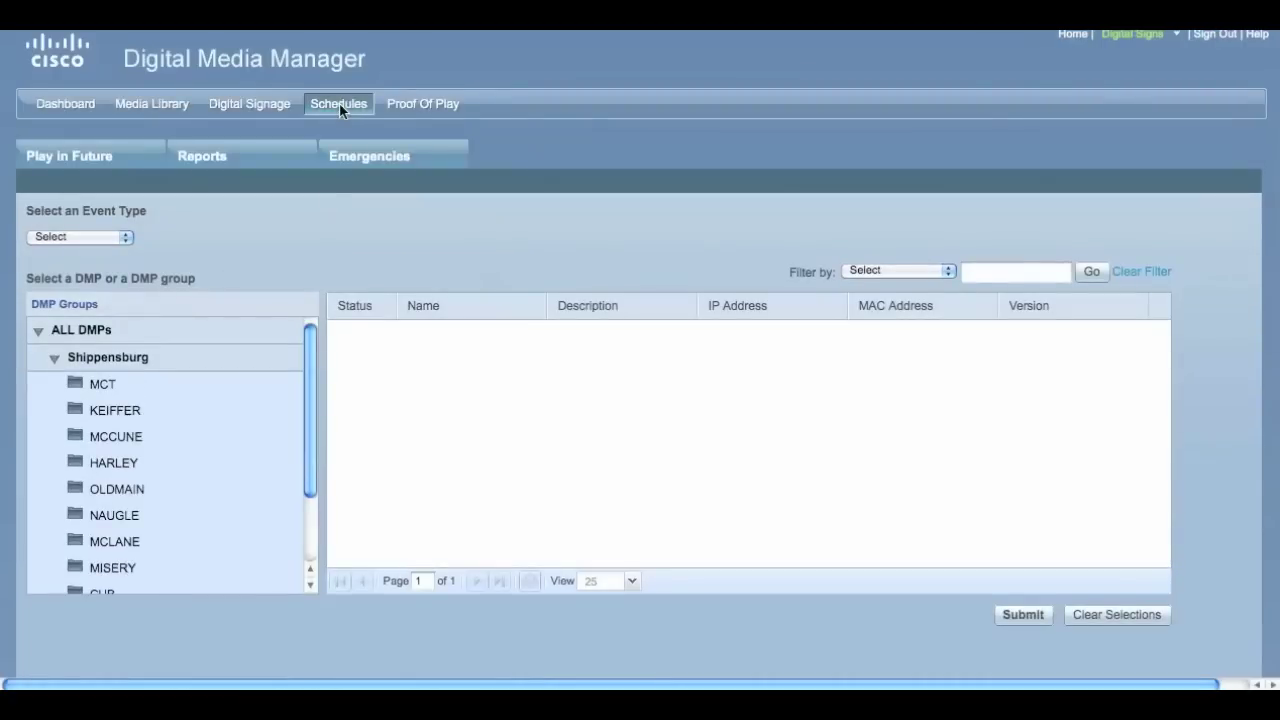
{"action": "scroll", "coordinate": [592, 350], "scroll_direction": "down", "scroll_amount": 2}
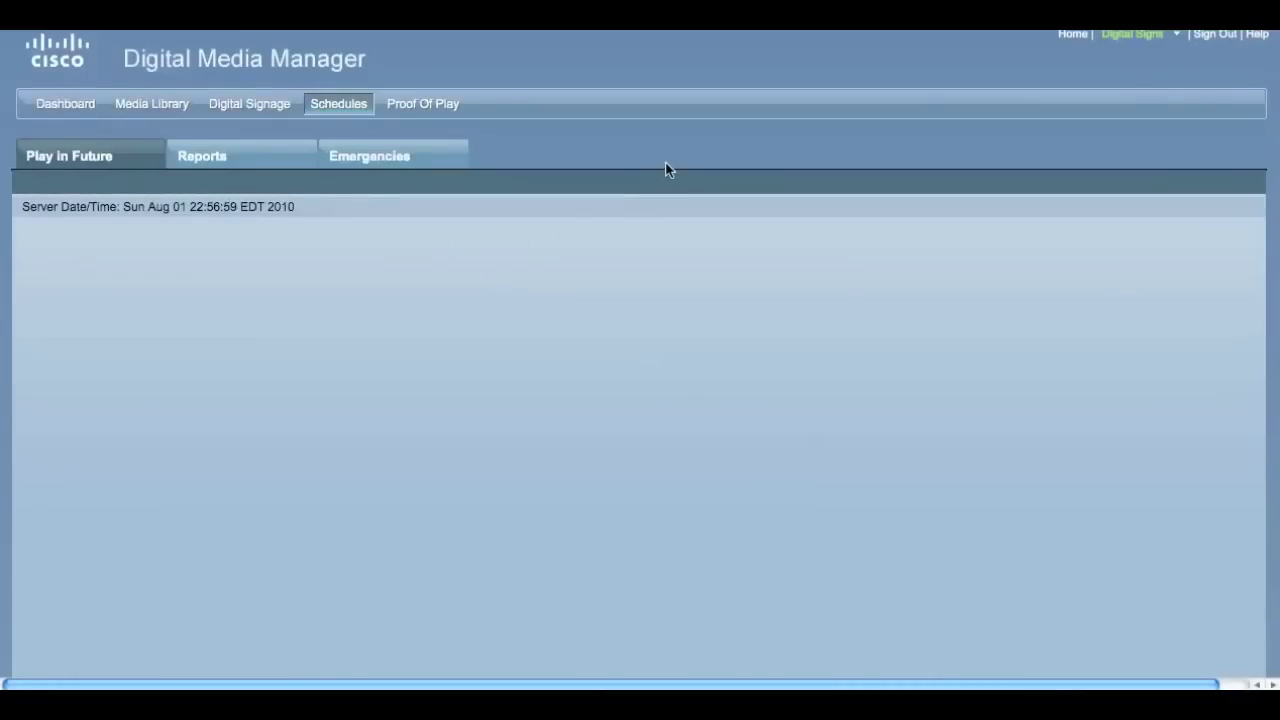
{"action": "scroll", "coordinate": [668, 170], "scroll_direction": "down", "scroll_amount": 3}
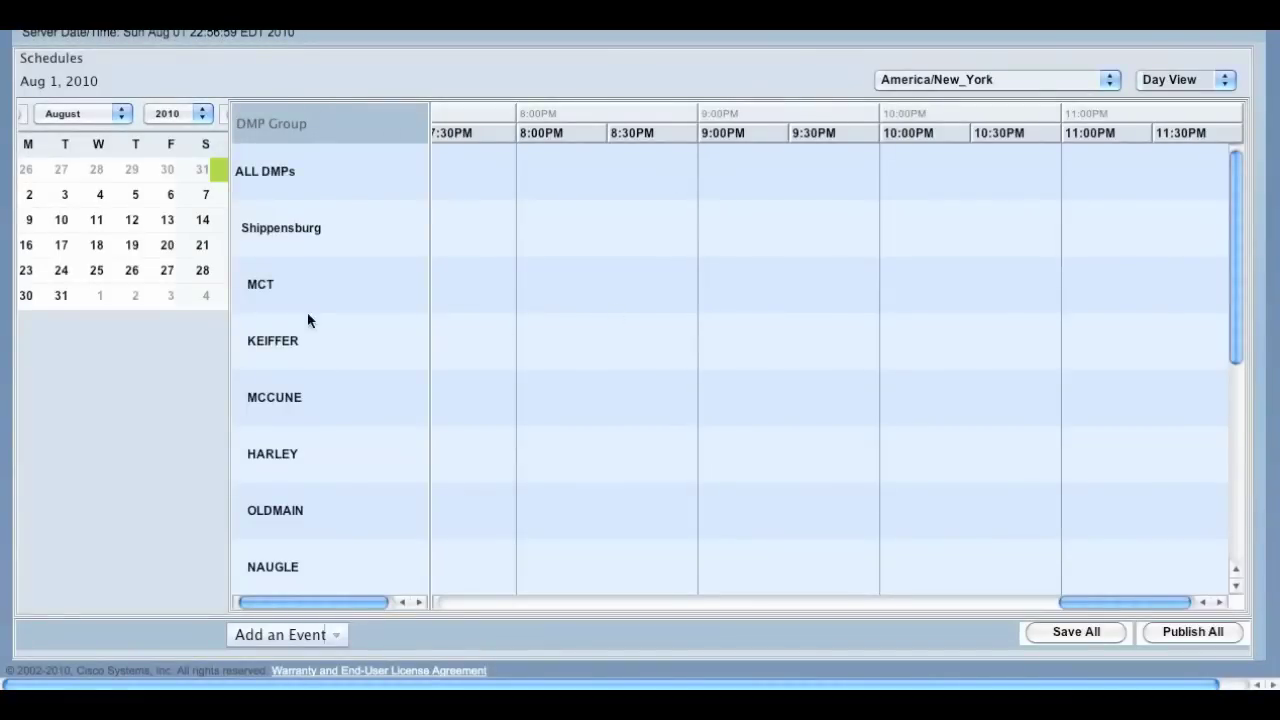
Add a new event on the MCT row and make it a Digital Signage task.
{"action": "right_click", "coordinate": [477, 295]}
{"action": "left_click", "coordinate": [506, 316]}
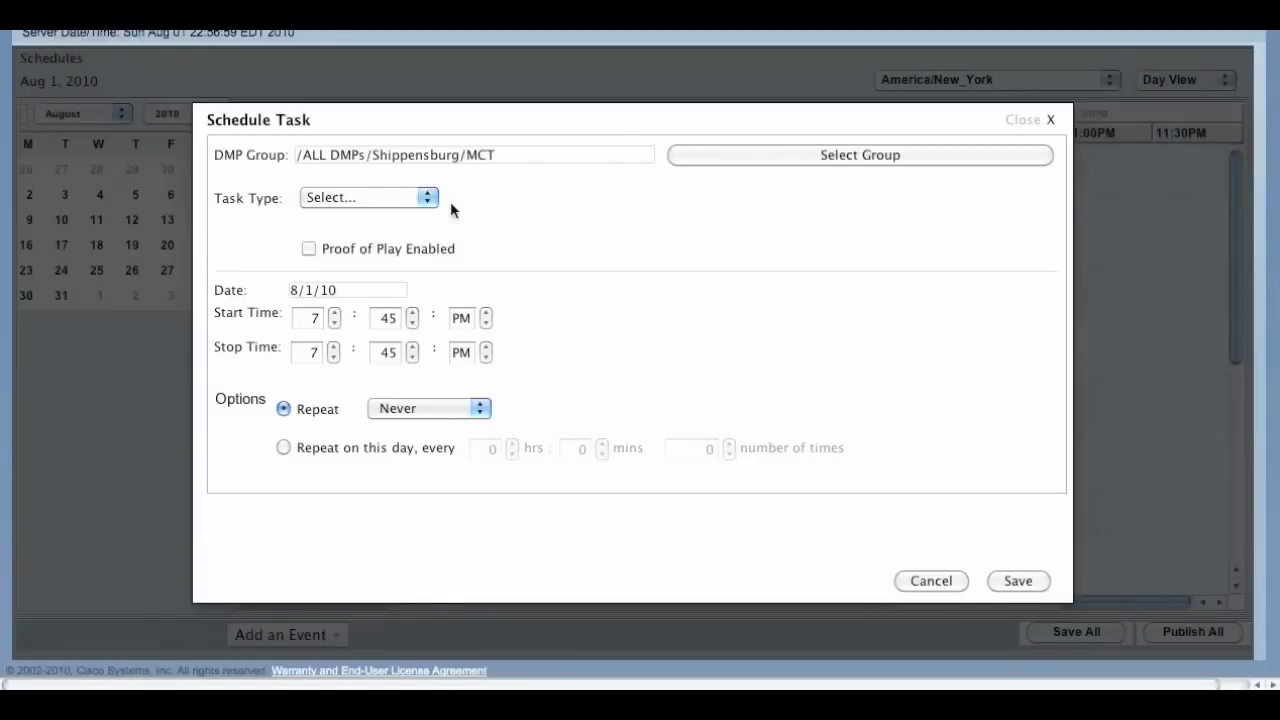
{"action": "left_click", "coordinate": [426, 199]}
{"action": "left_click", "coordinate": [389, 226]}
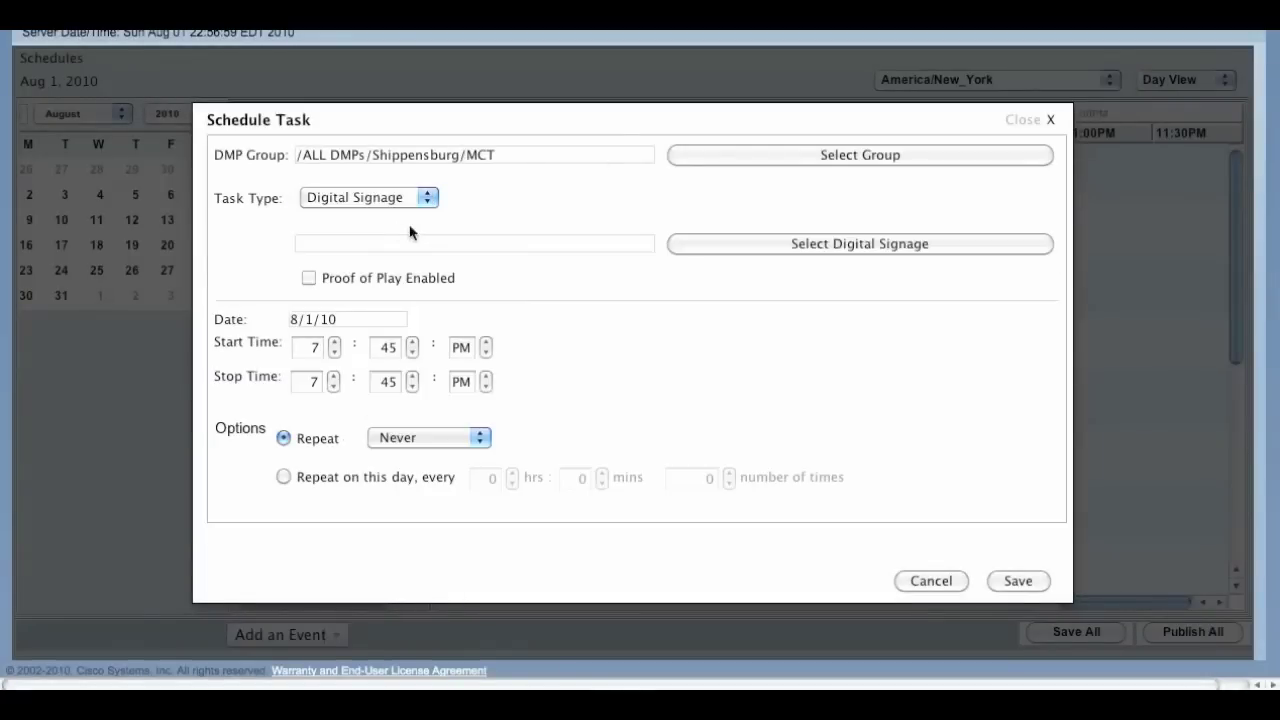
Choose the T1Pres presentation as the task's digital signage content.
{"action": "left_click", "coordinate": [768, 243]}
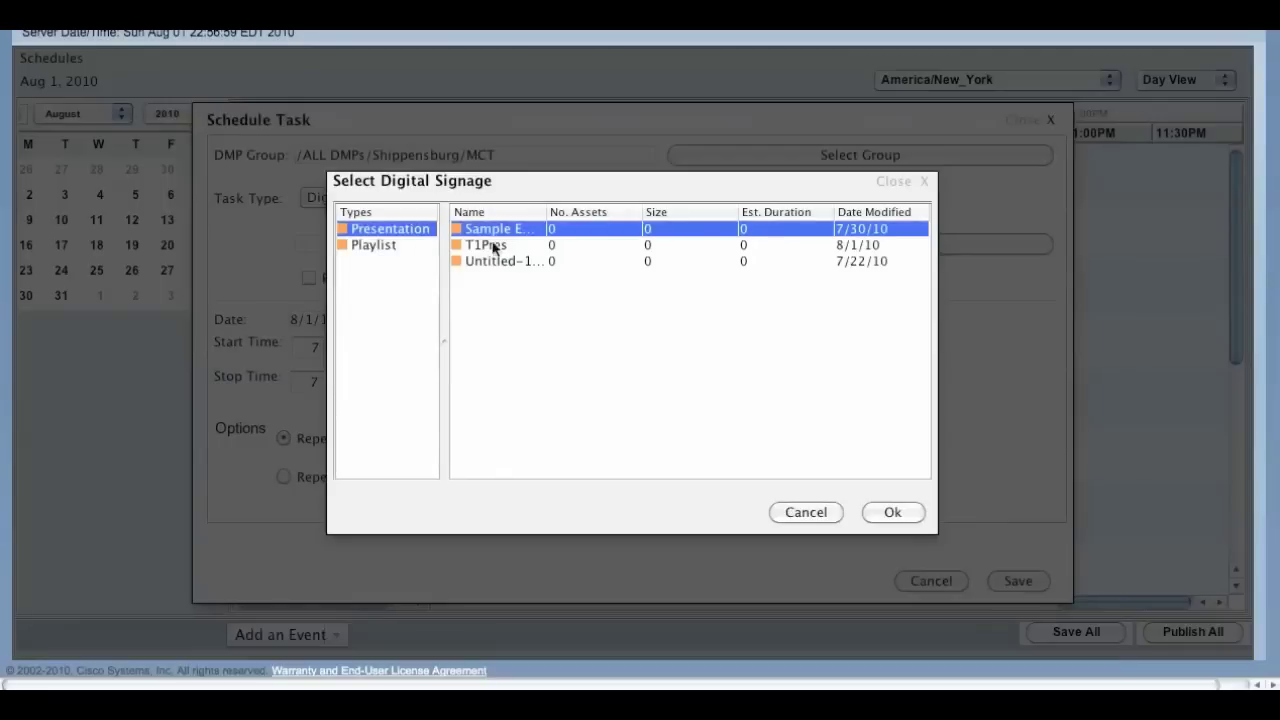
{"action": "left_click", "coordinate": [495, 245]}
{"action": "left_click_drag", "start_coordinate": [546, 212], "coordinate": [629, 214]}
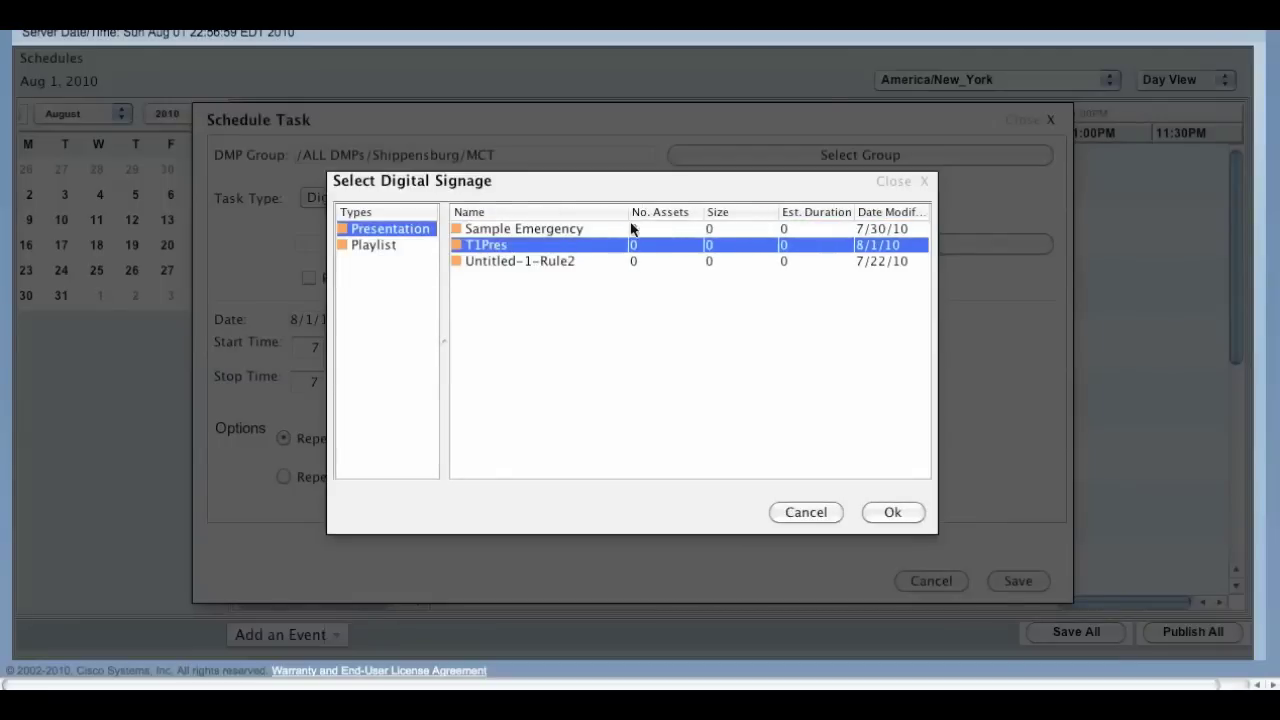
{"action": "left_click", "coordinate": [402, 246]}
{"action": "left_click", "coordinate": [496, 293]}
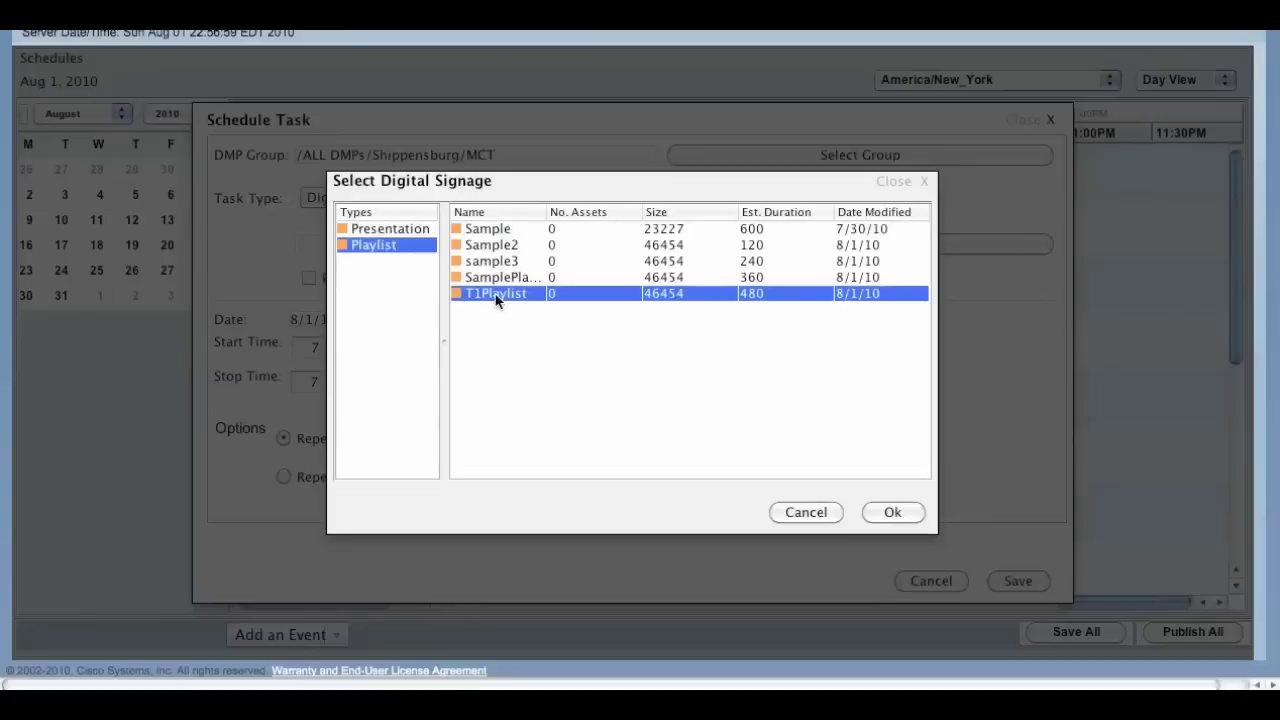
{"action": "left_click", "coordinate": [407, 230]}
{"action": "left_click", "coordinate": [490, 246]}
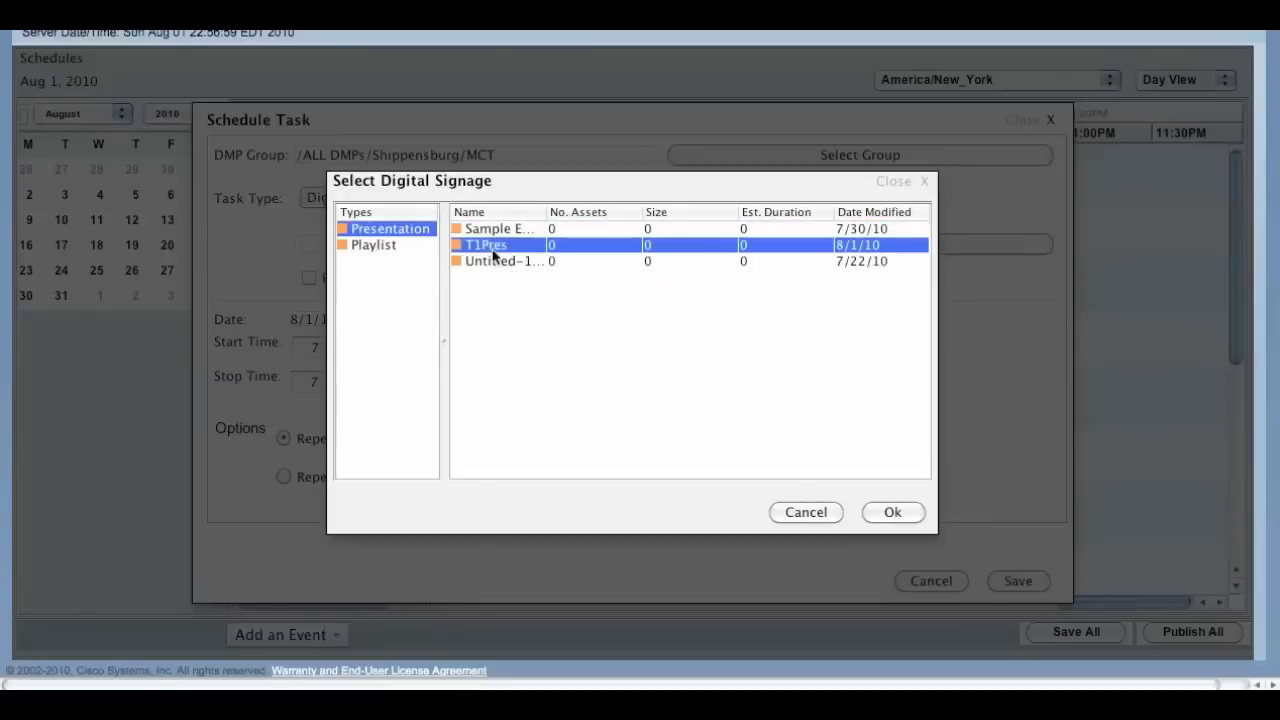
{"action": "left_click", "coordinate": [878, 513]}
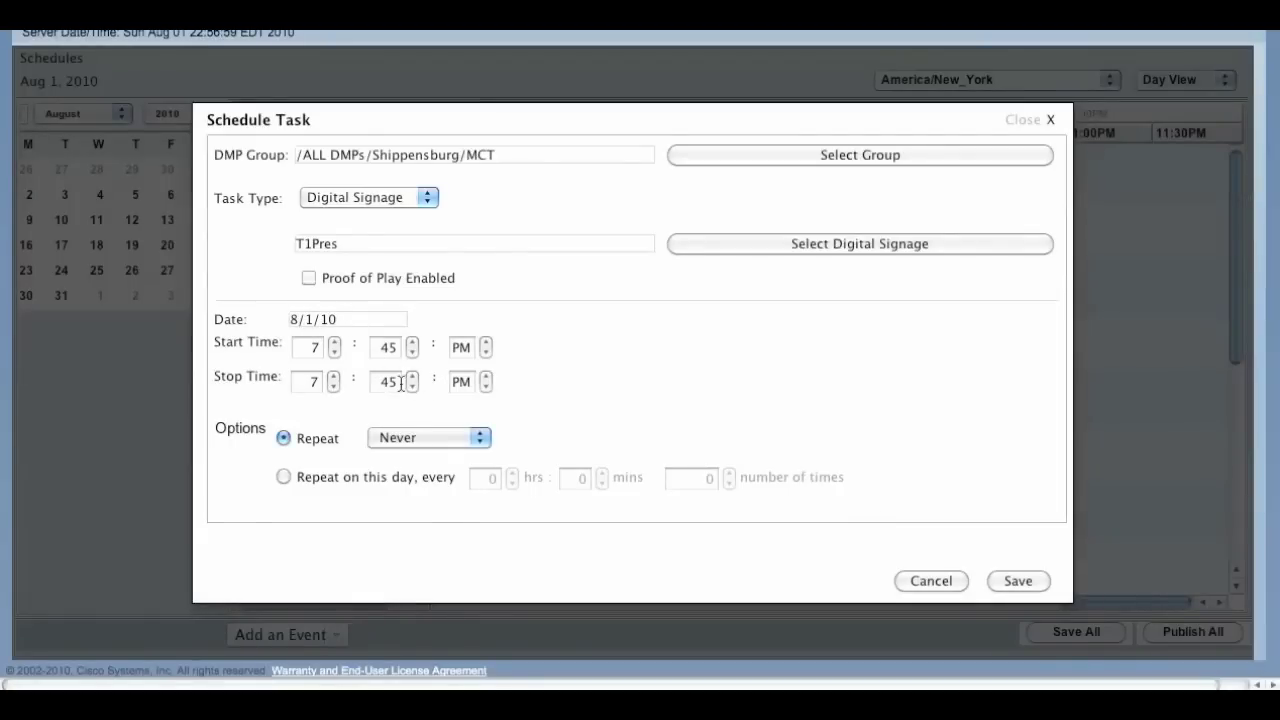
Set the stop time to 7:52 PM, keep Repeat at Never, and save the task.
{"action": "left_click_drag", "start_coordinate": [410, 377], "coordinate": [419, 380]}
{"action": "left_click", "coordinate": [447, 437]}
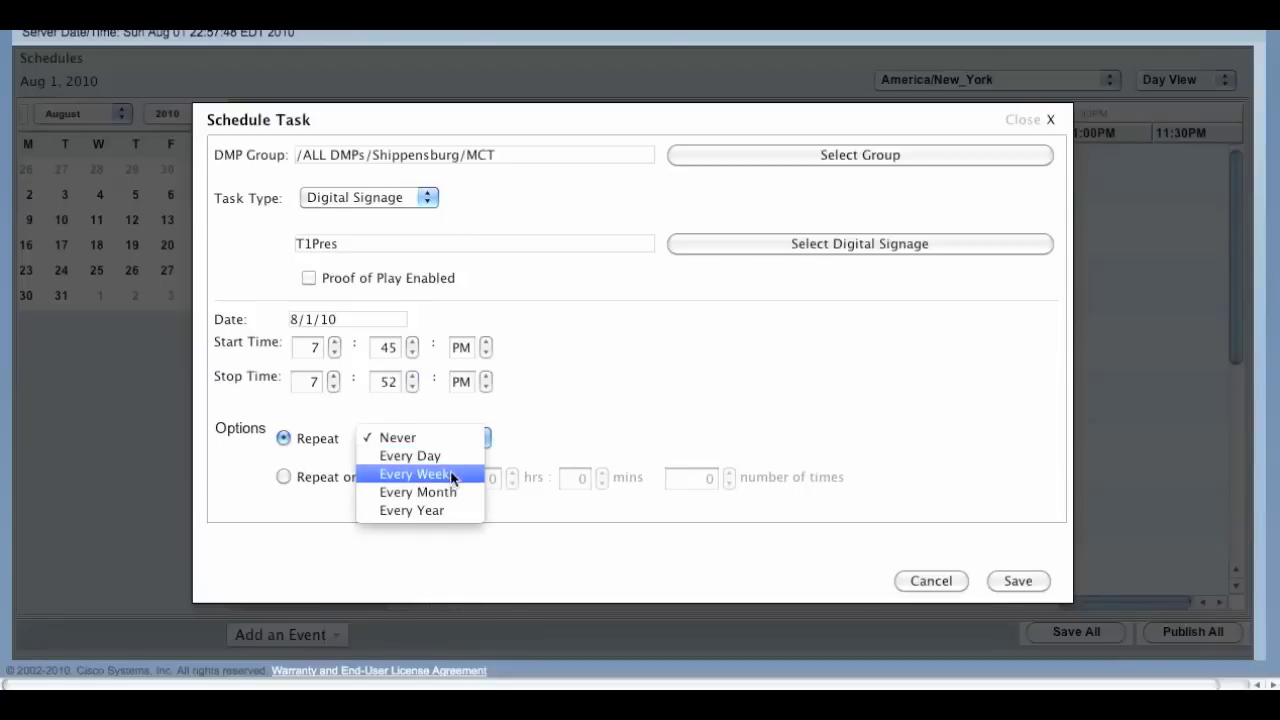
{"action": "left_click", "coordinate": [571, 416]}
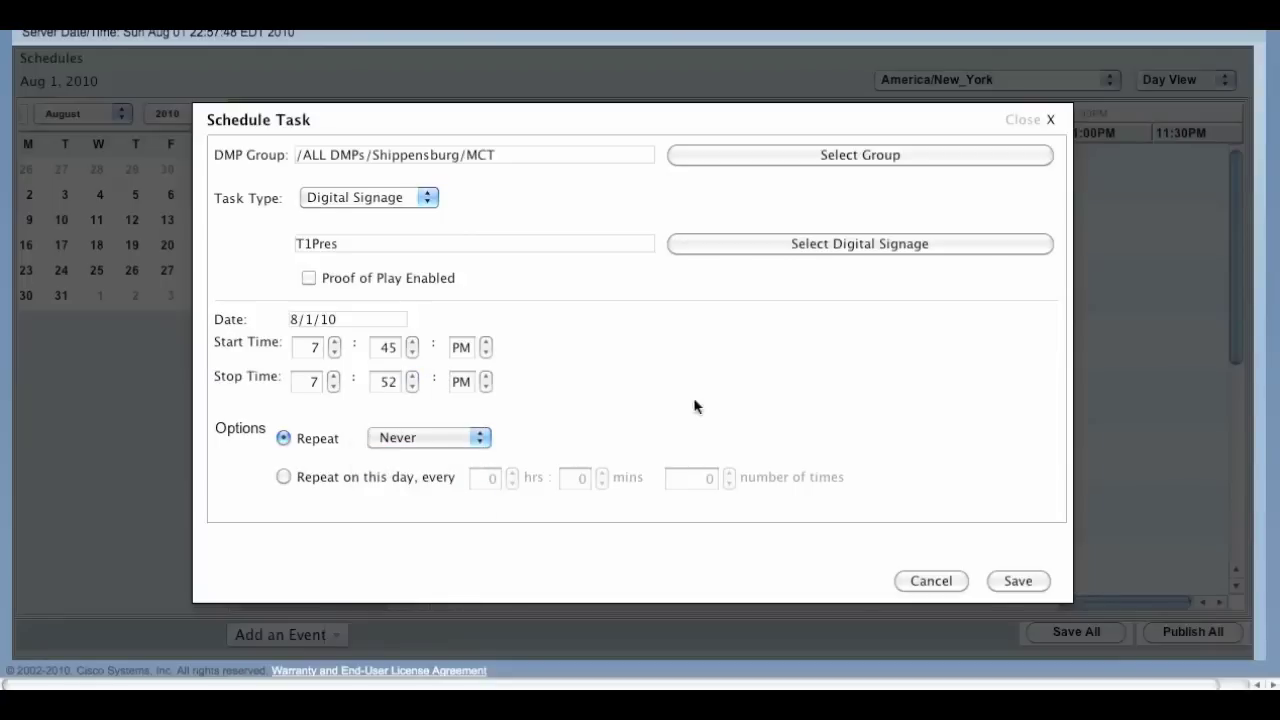
{"action": "left_click", "coordinate": [1020, 582]}
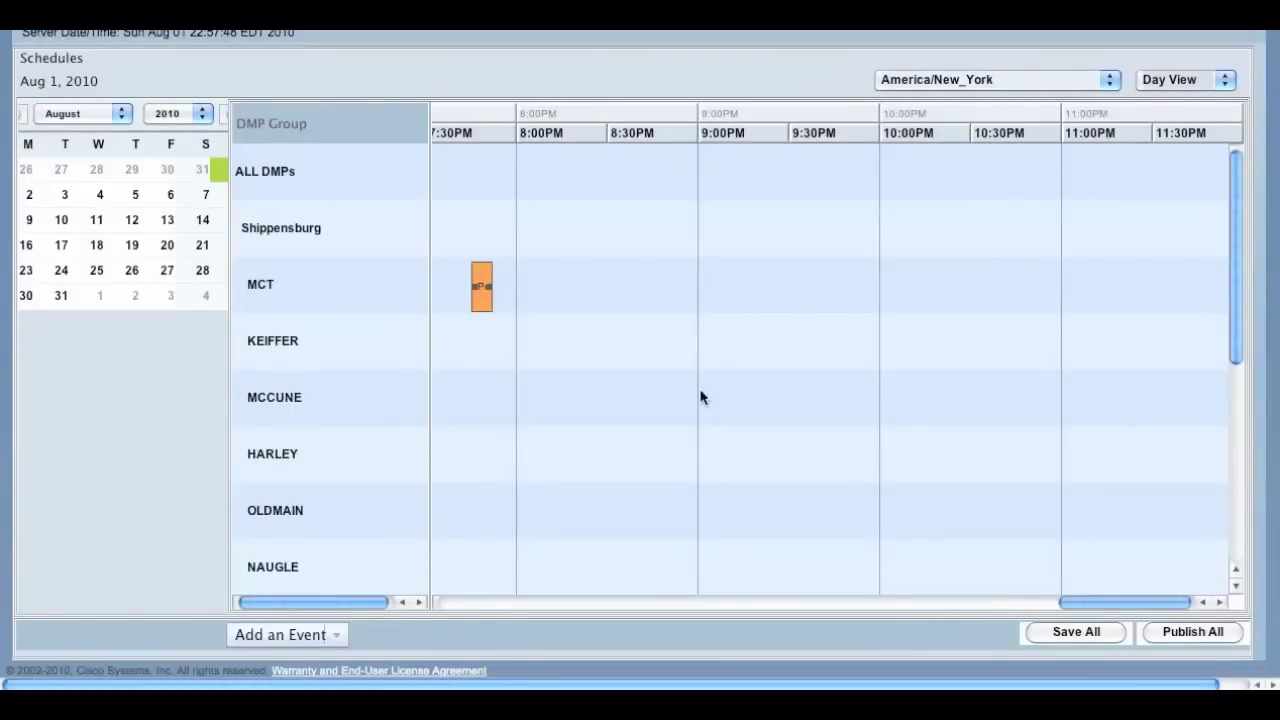
Save all schedules and dismiss the confirmation message.
{"action": "left_click", "coordinate": [1039, 627]}
{"action": "left_click", "coordinate": [772, 328]}
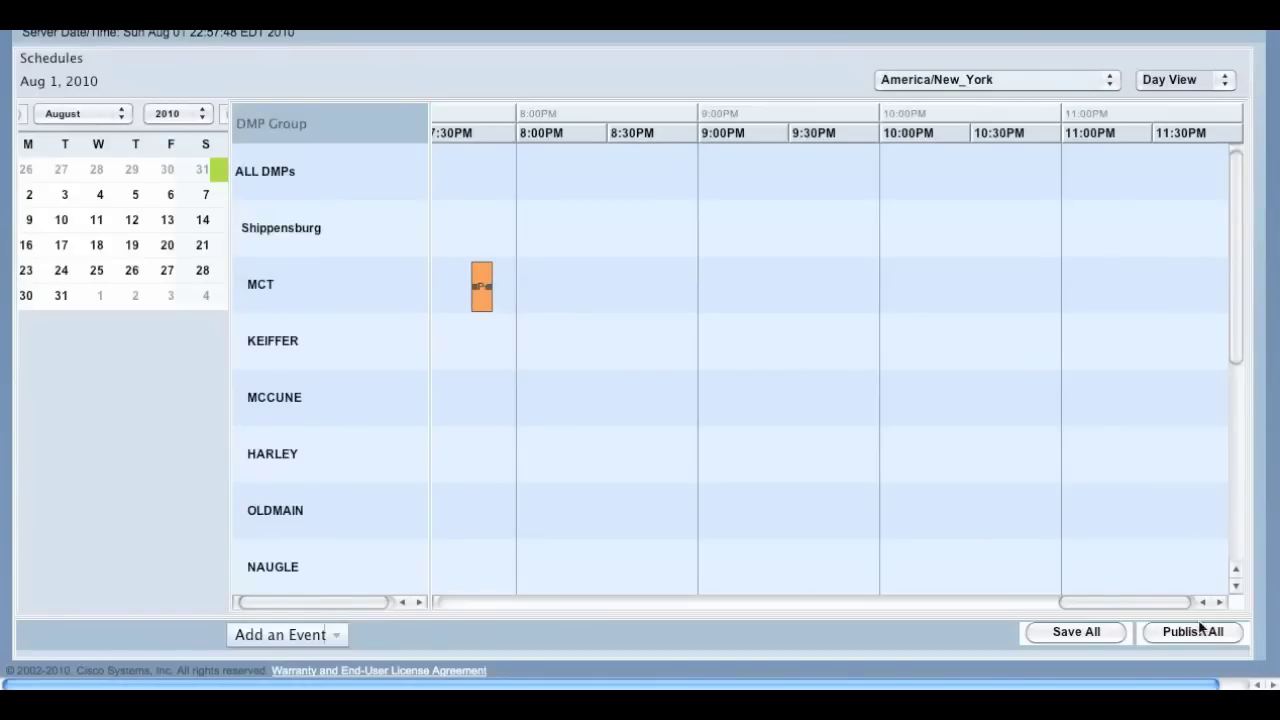